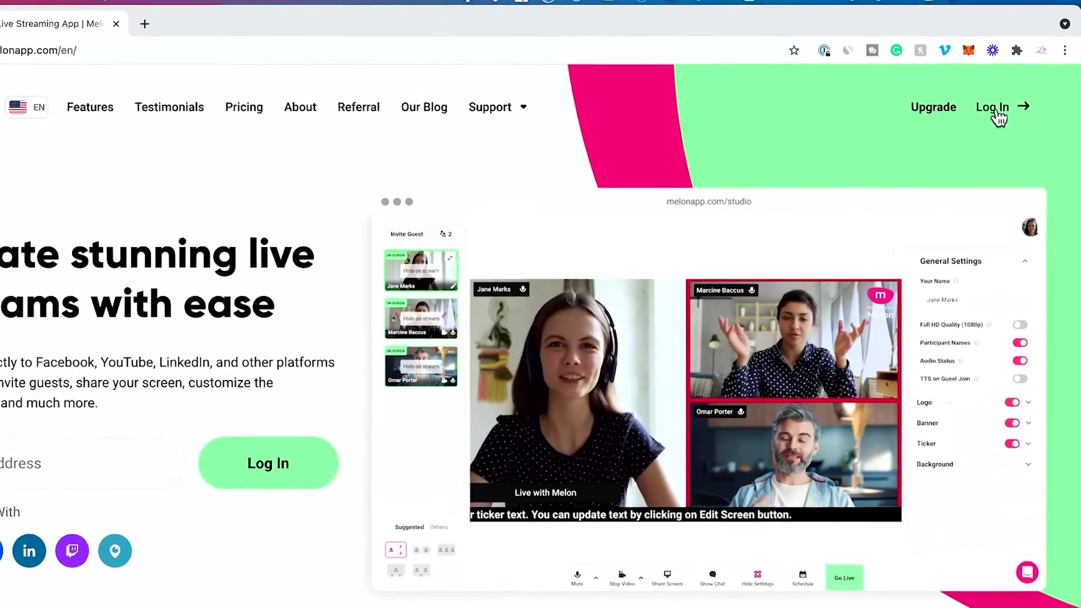
# - Go to the Log In page from the Melon homepage's top navigation
pyautogui.click(990, 113)
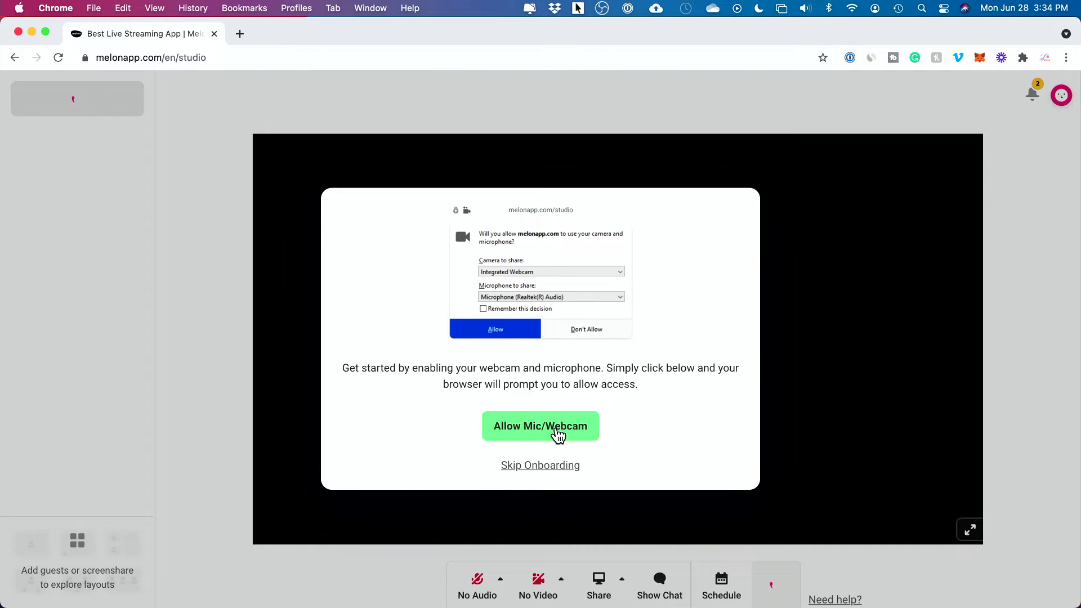
# - Grant Melon microphone and webcam access in Chrome, then step through onboarding to finish it
pyautogui.click(528, 428)
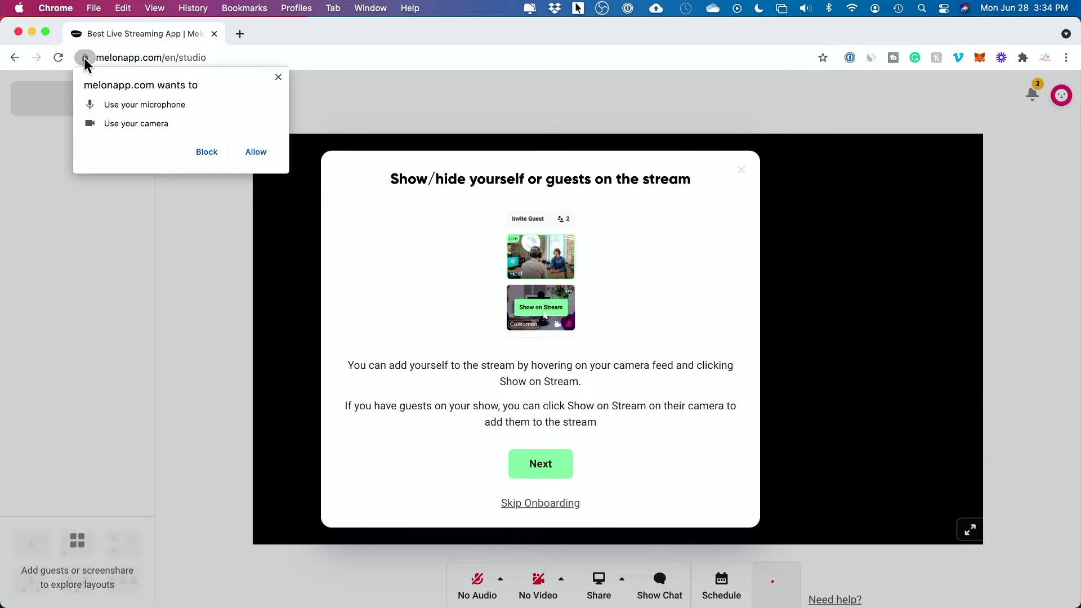
pyautogui.click(255, 152)
pyautogui.click(543, 463)
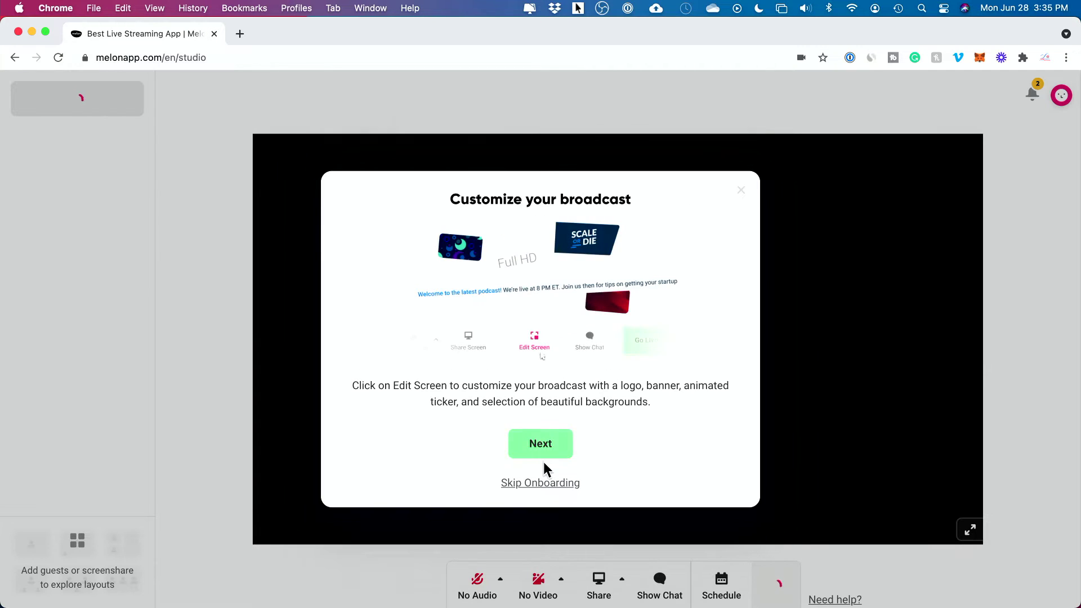
pyautogui.click(541, 445)
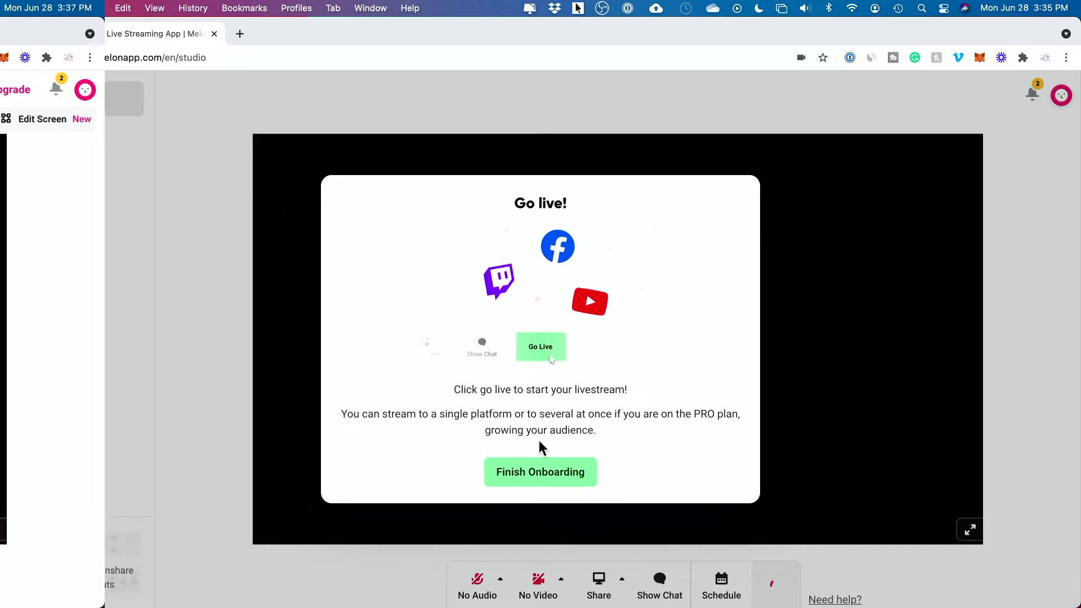
pyautogui.click(67, 169)
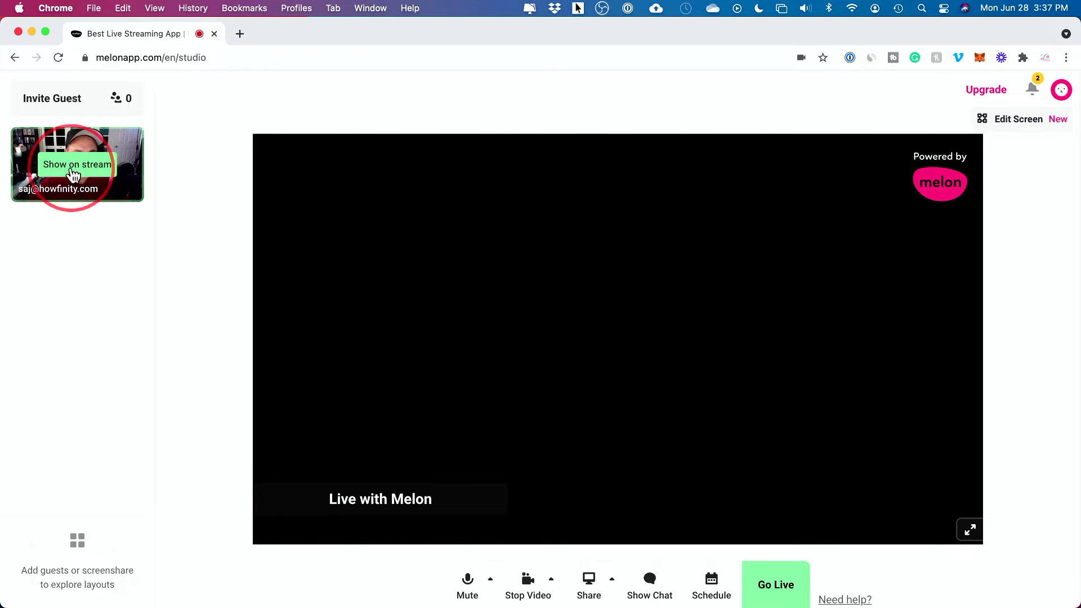
pyautogui.click(83, 176)
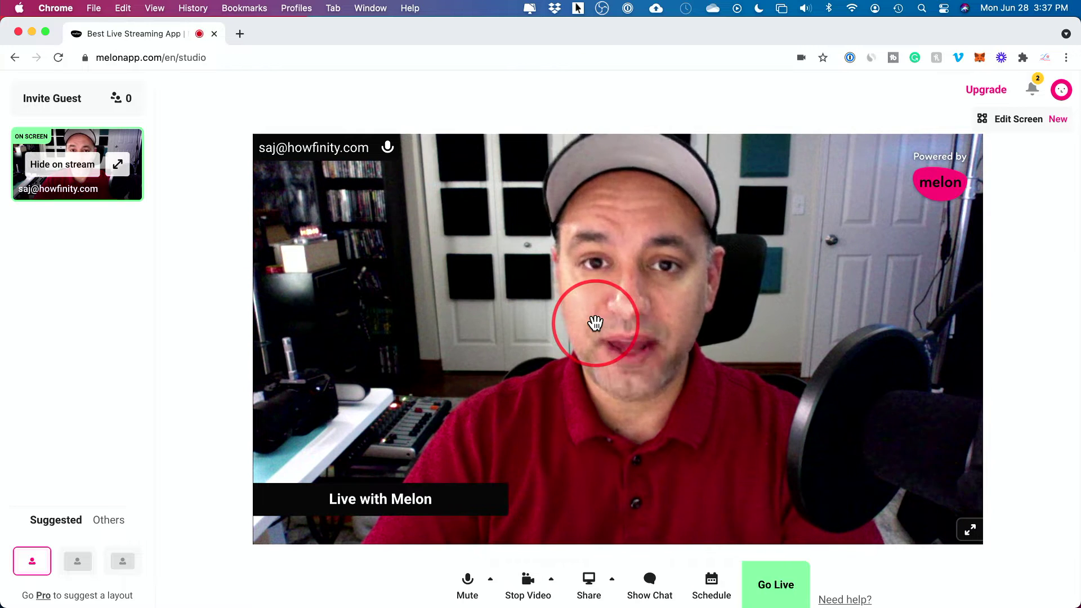
pyautogui.click(596, 323)
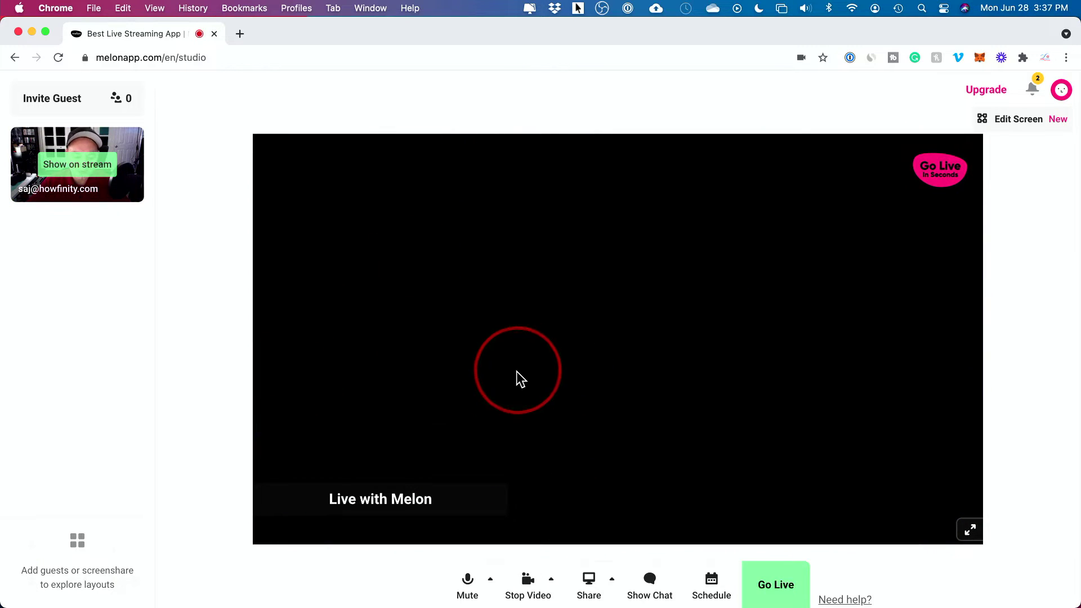
# - Unmute the microphone, keeping the default internal microphone as the audio input
pyautogui.click(472, 587)
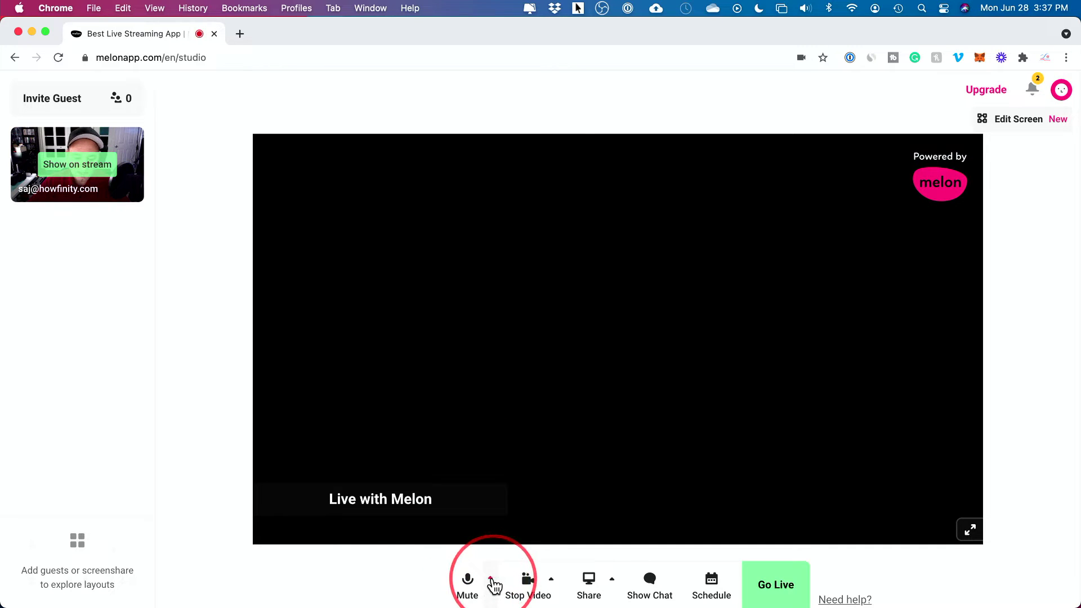
pyautogui.click(492, 582)
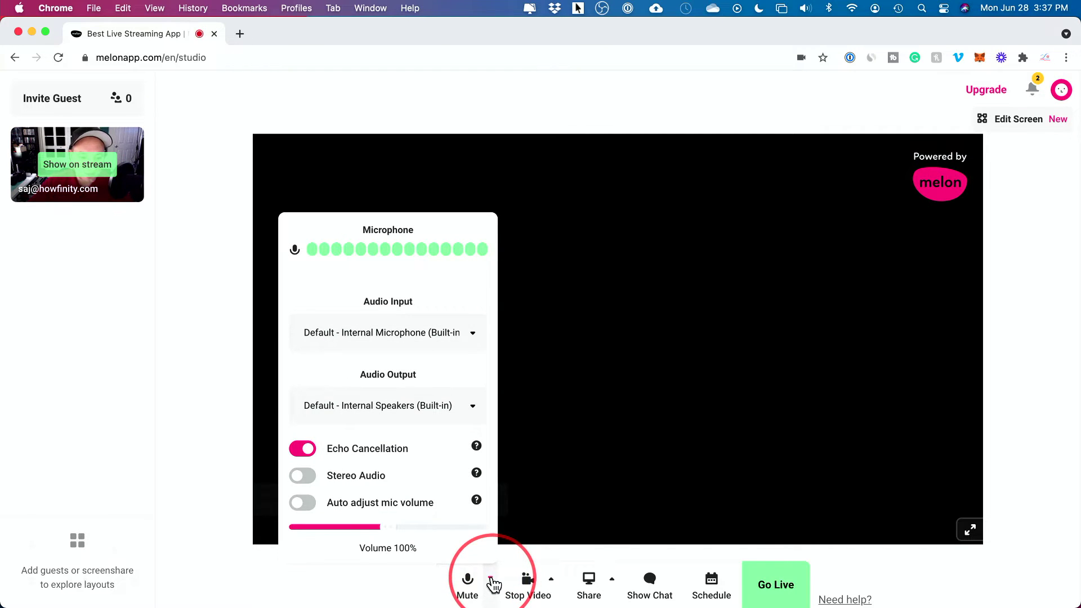
pyautogui.click(385, 342)
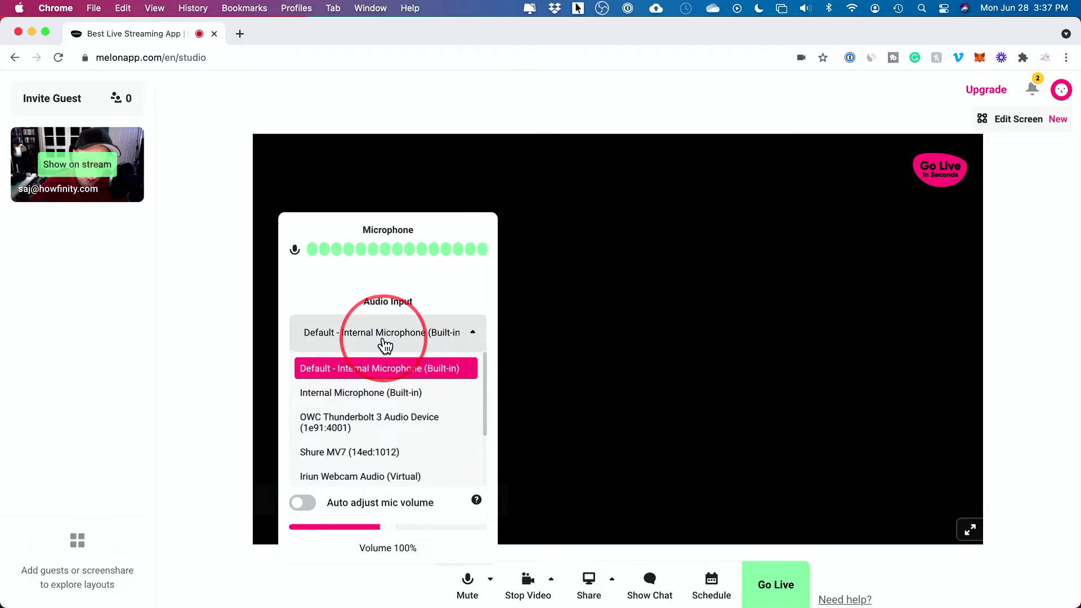
pyautogui.click(345, 459)
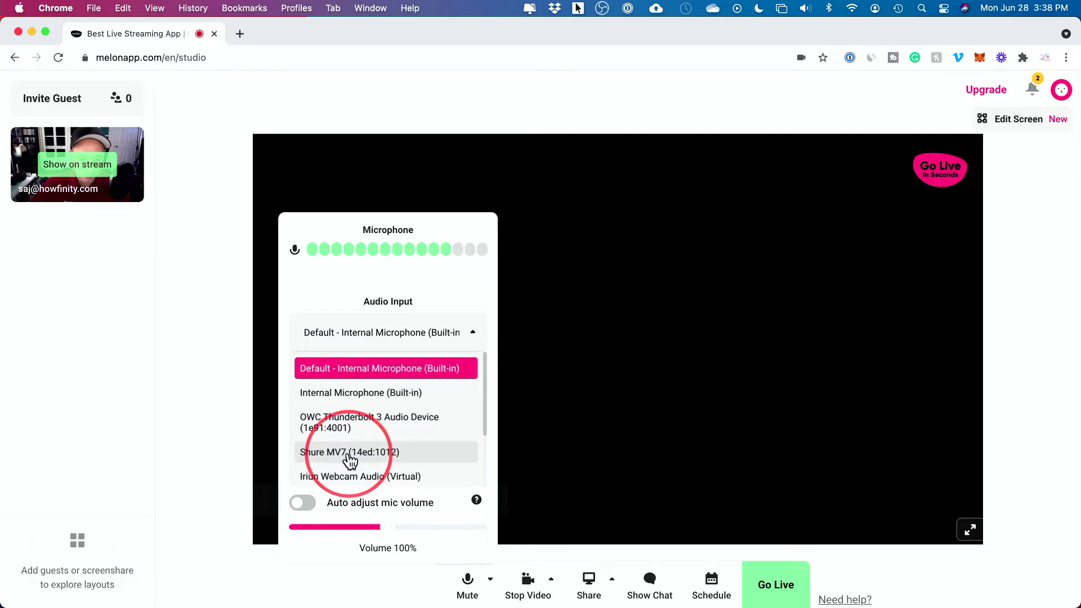
pyautogui.click(333, 369)
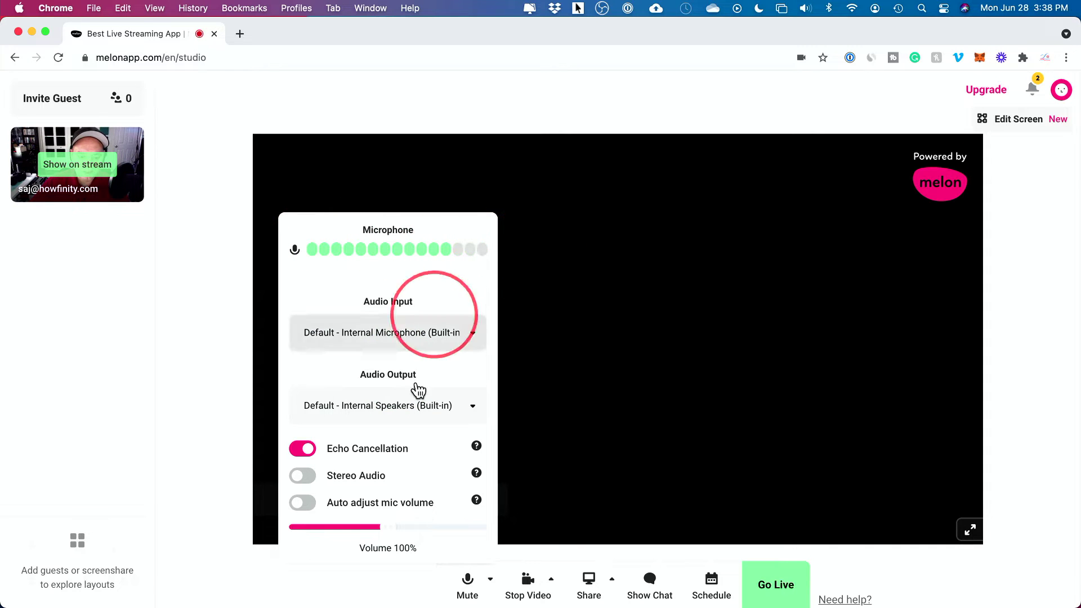
# - Lower the microphone volume to about 73% and switch the camera off
pyautogui.moveTo(385, 530); pyautogui.dragTo(363, 532)
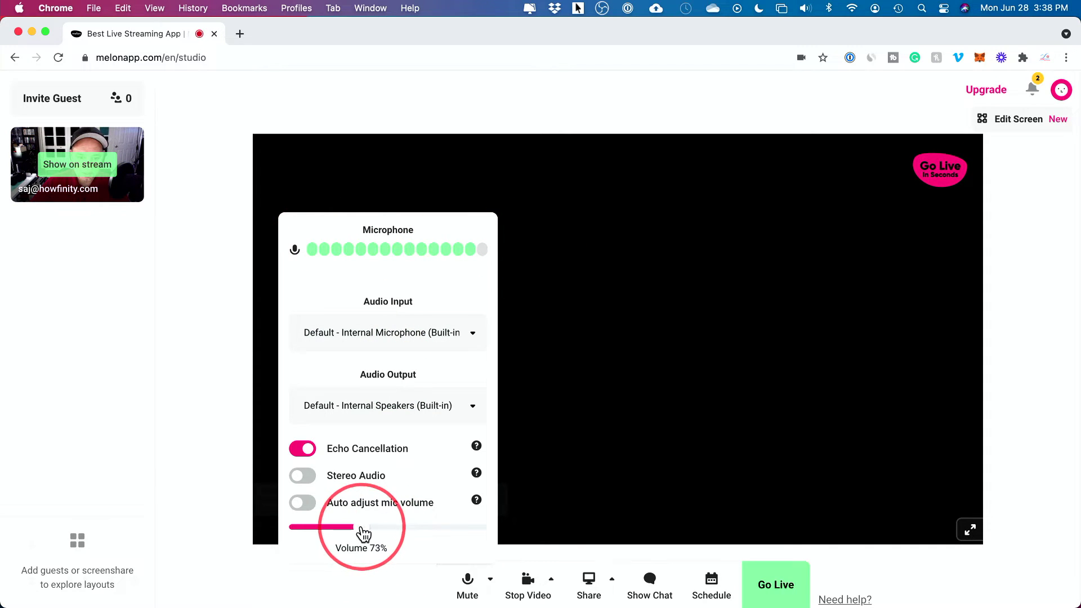
pyautogui.click(414, 579)
pyautogui.click(527, 587)
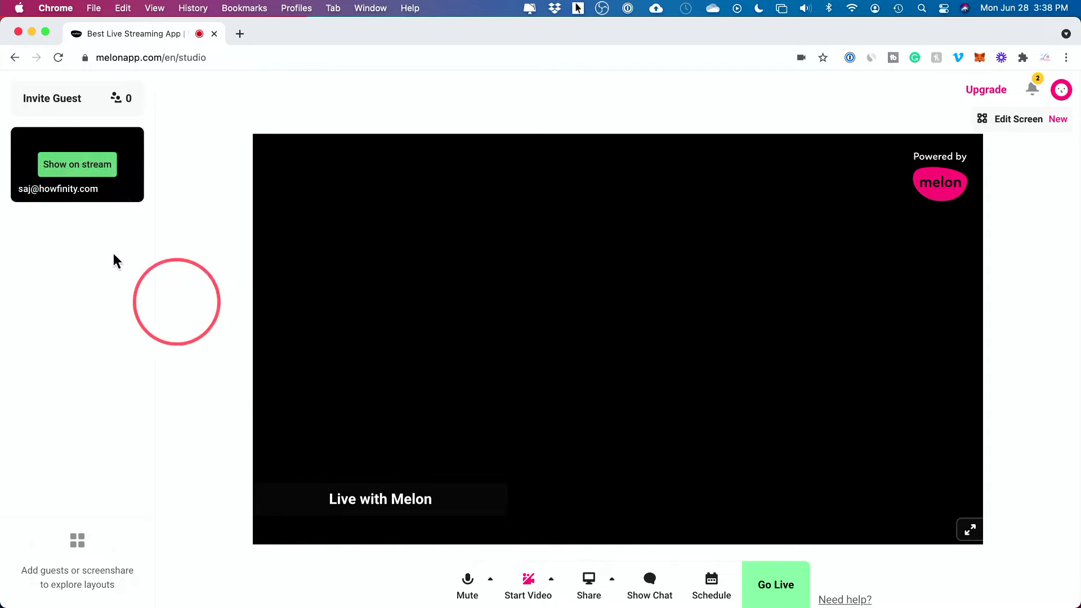
pyautogui.click(552, 580)
pyautogui.click(405, 472)
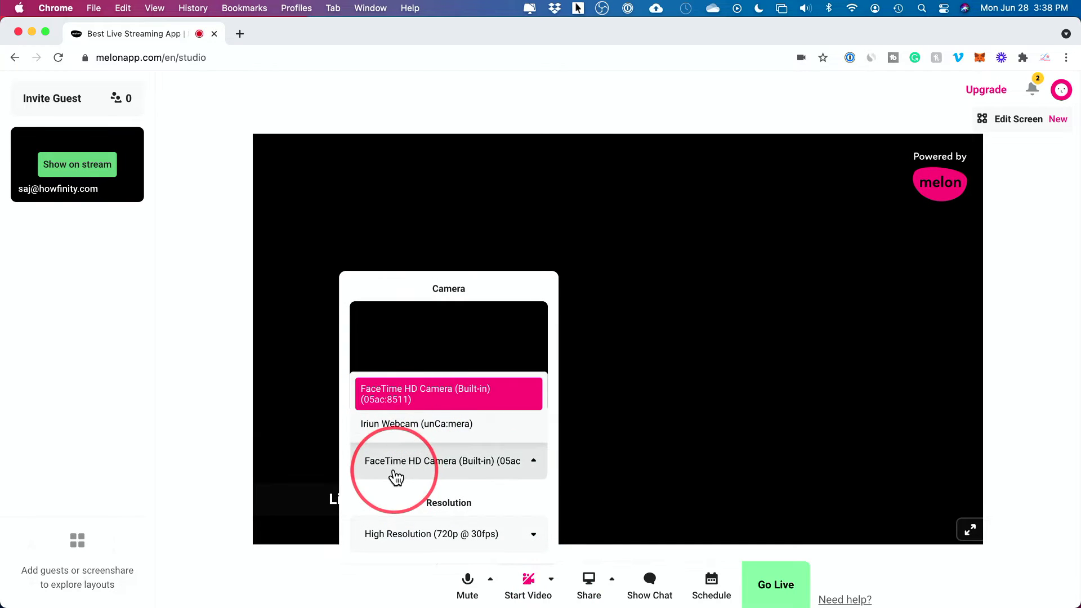
pyautogui.click(397, 478)
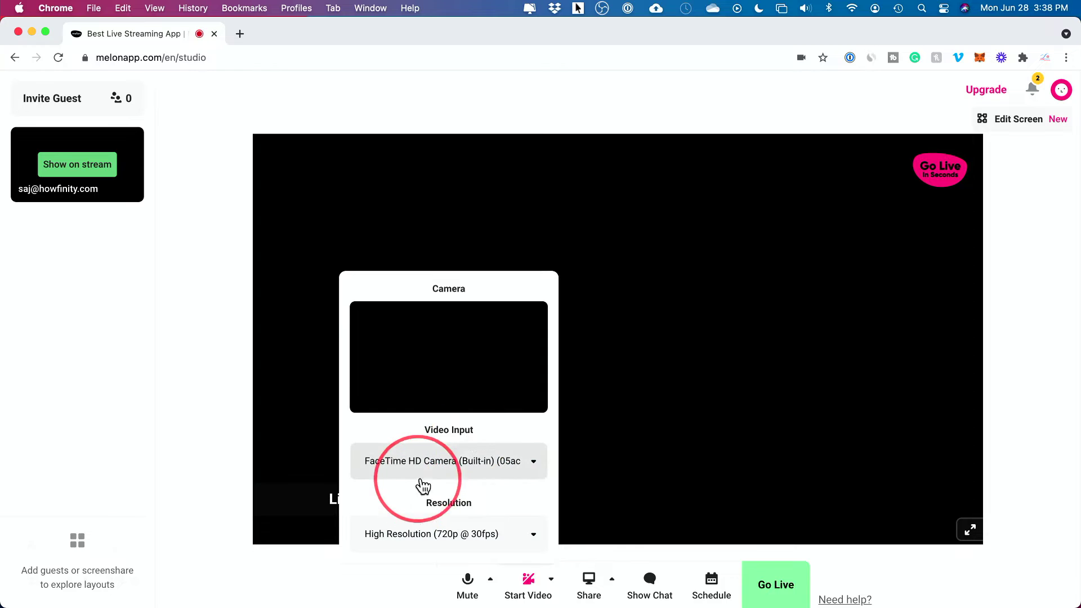
pyautogui.click(398, 544)
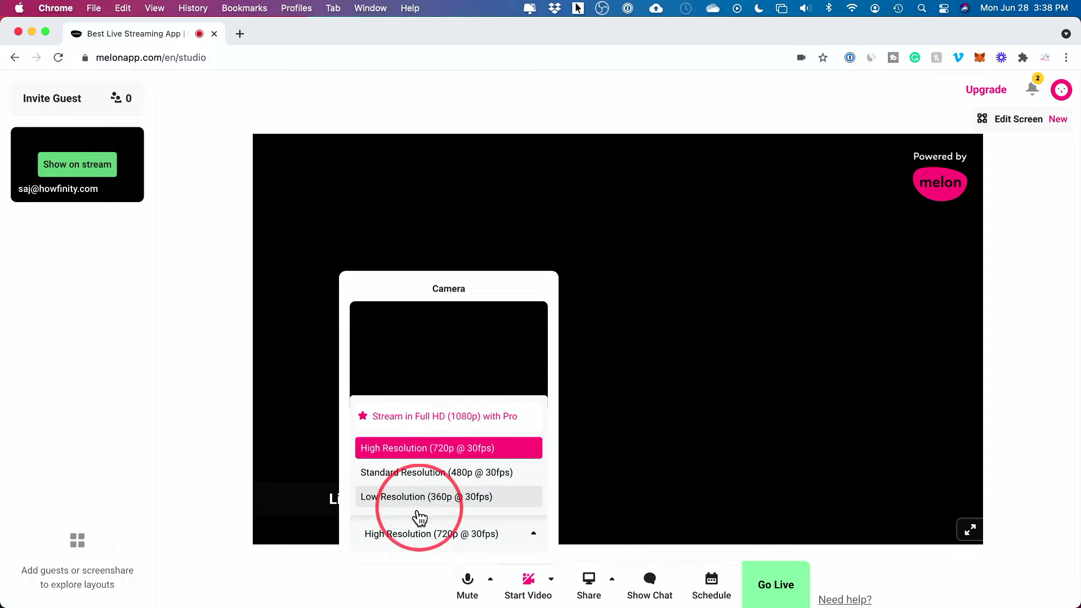
pyautogui.click(406, 533)
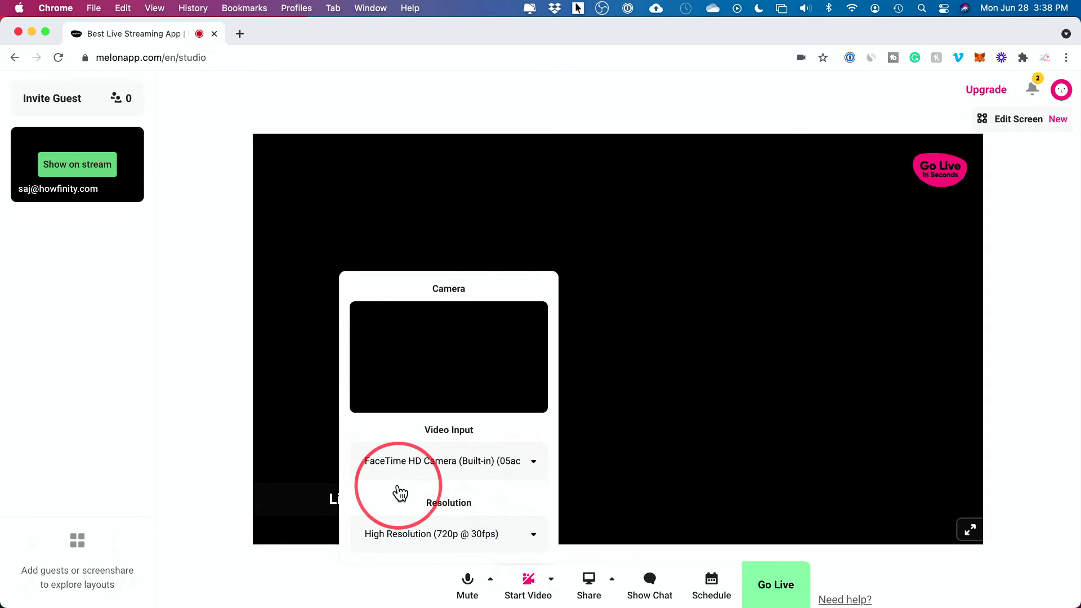
pyautogui.click(529, 583)
# - Close the camera settings and briefly check the screen-sharing options and stream chat
pyautogui.click(554, 580)
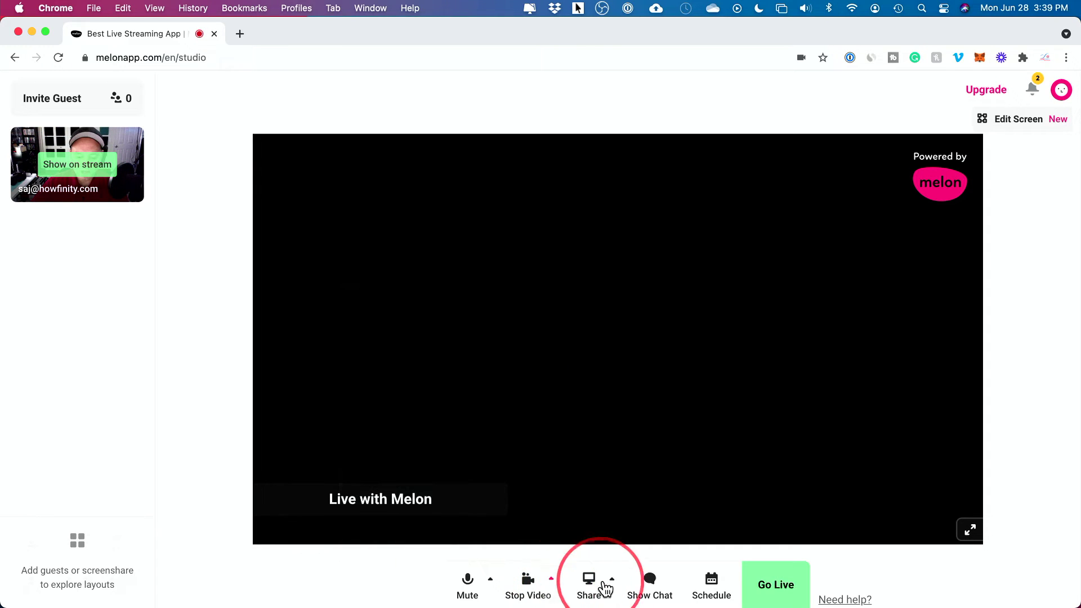
pyautogui.click(612, 580)
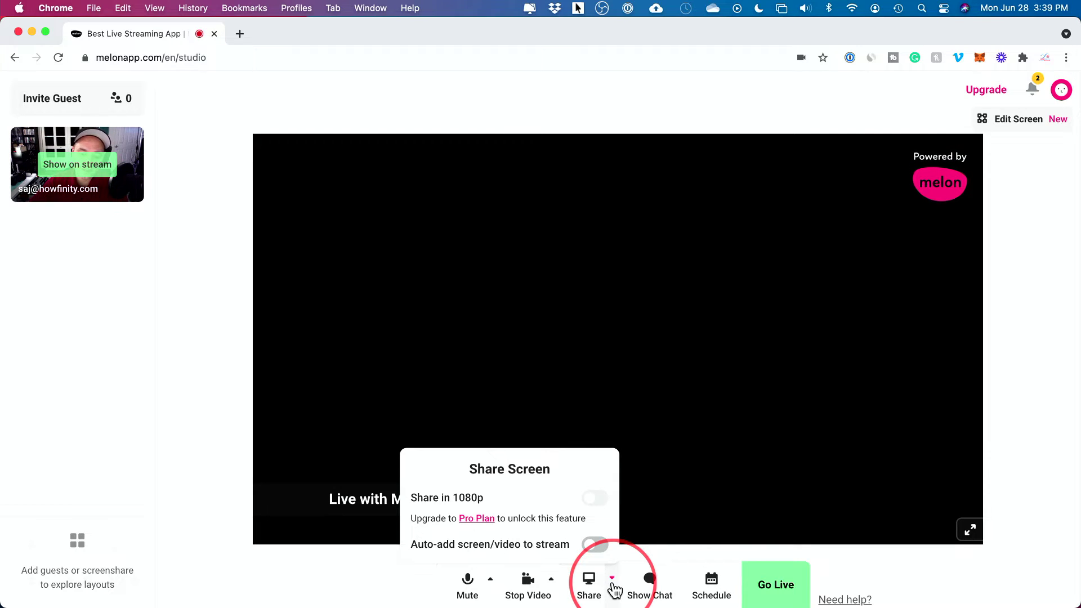
pyautogui.click(613, 585)
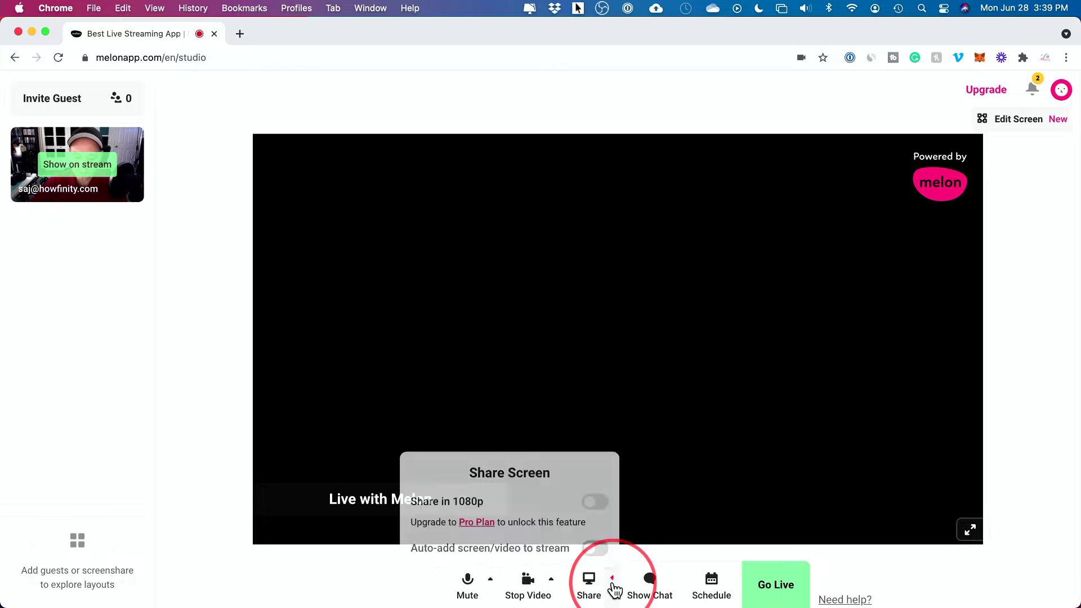
pyautogui.click(647, 588)
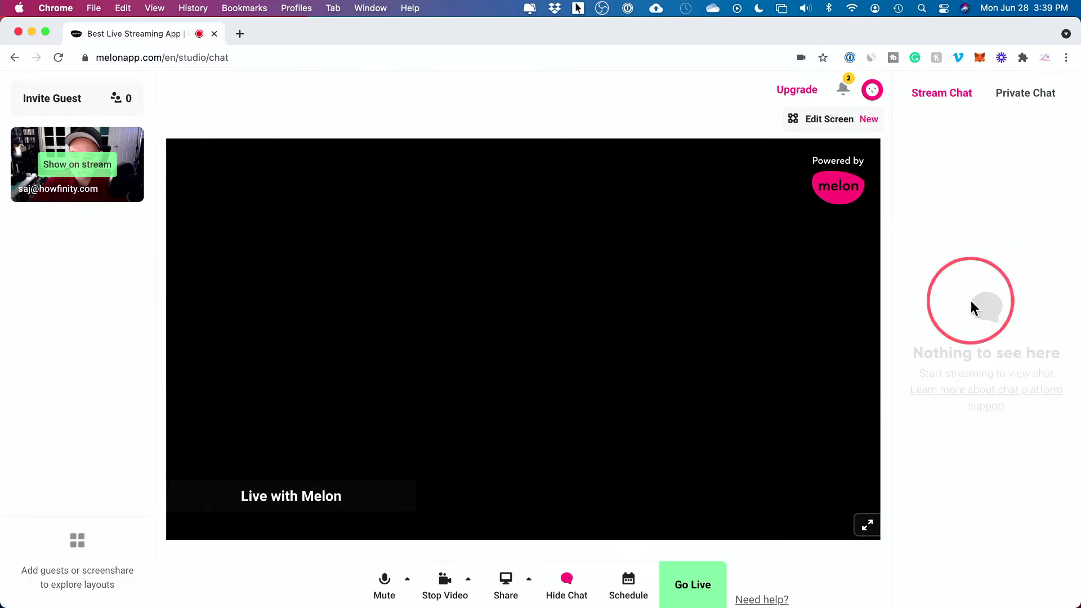
pyautogui.click(581, 592)
# - Show the Scheduled Broadcasts panel, starting then cancelling a new scheduled broadcast
pyautogui.click(713, 587)
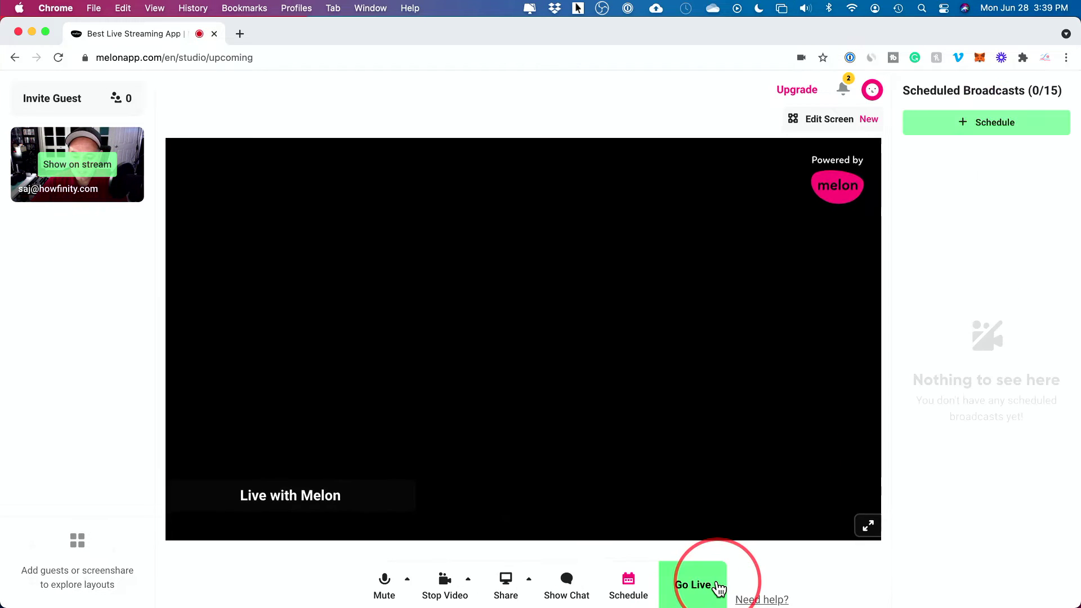
pyautogui.click(964, 123)
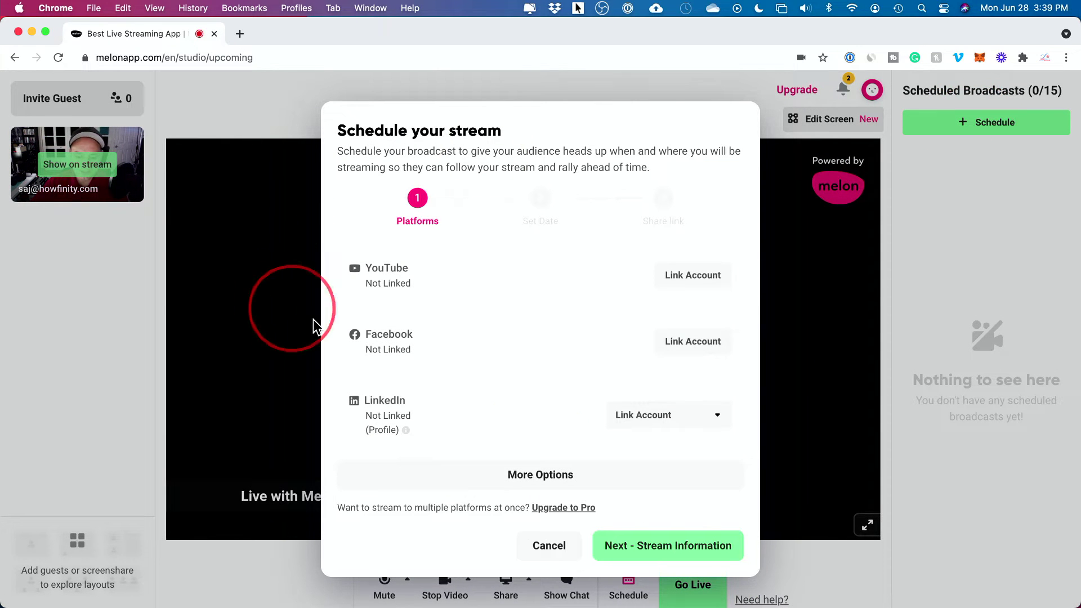
pyautogui.click(549, 546)
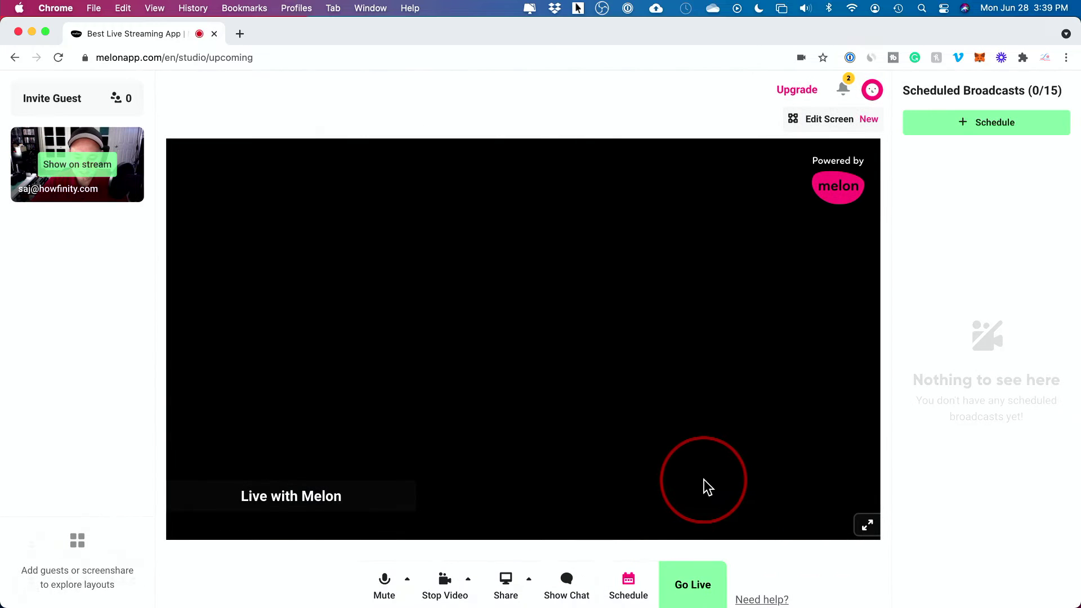
# - Start going live and browse the available streaming destinations, including Twitch and Periscope
pyautogui.click(682, 589)
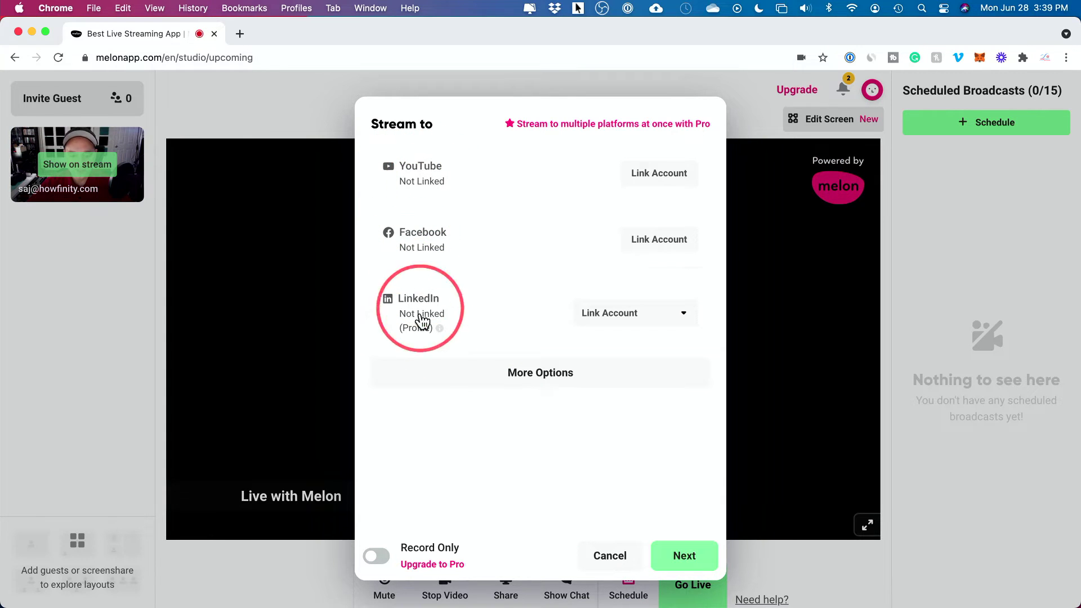
pyautogui.click(533, 375)
pyautogui.scroll(-1, 529, 383)
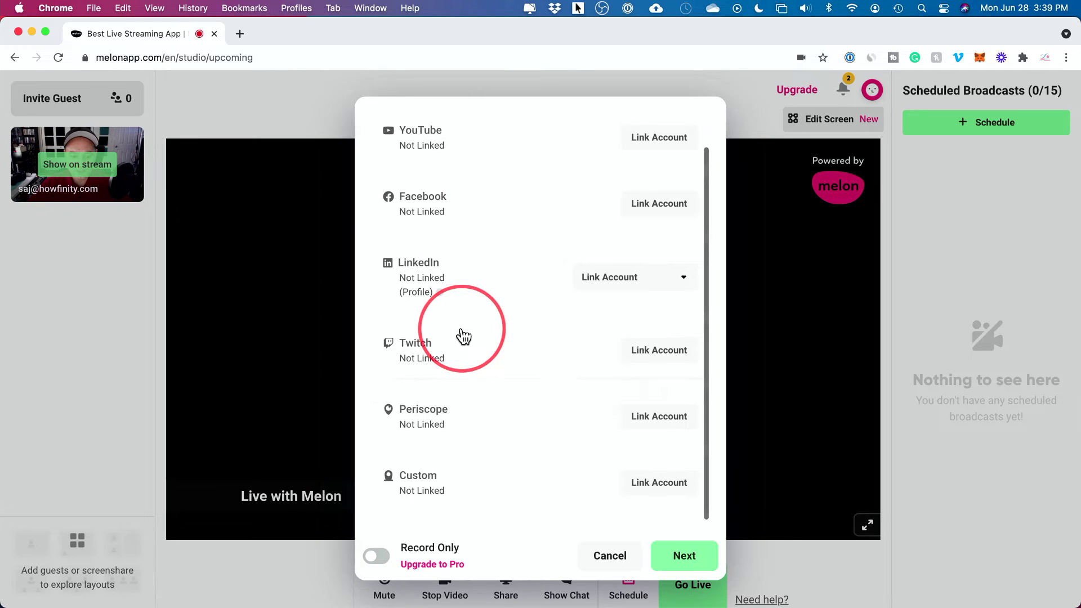
pyautogui.scroll(1, 466, 335)
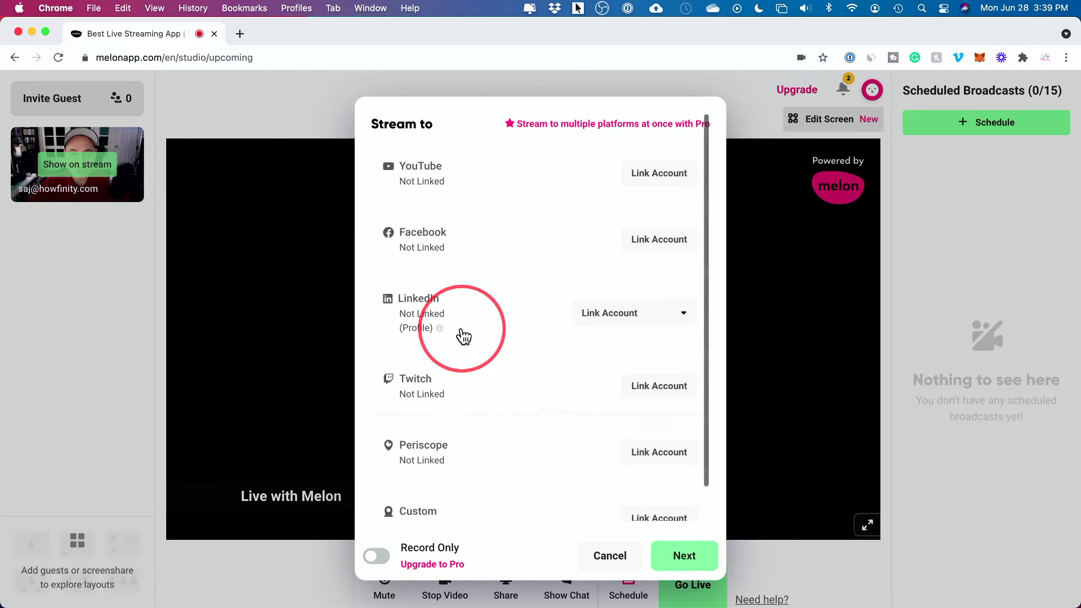
# - Link the YouTube channel as the stream destination with Unlisted privacy
pyautogui.click(651, 177)
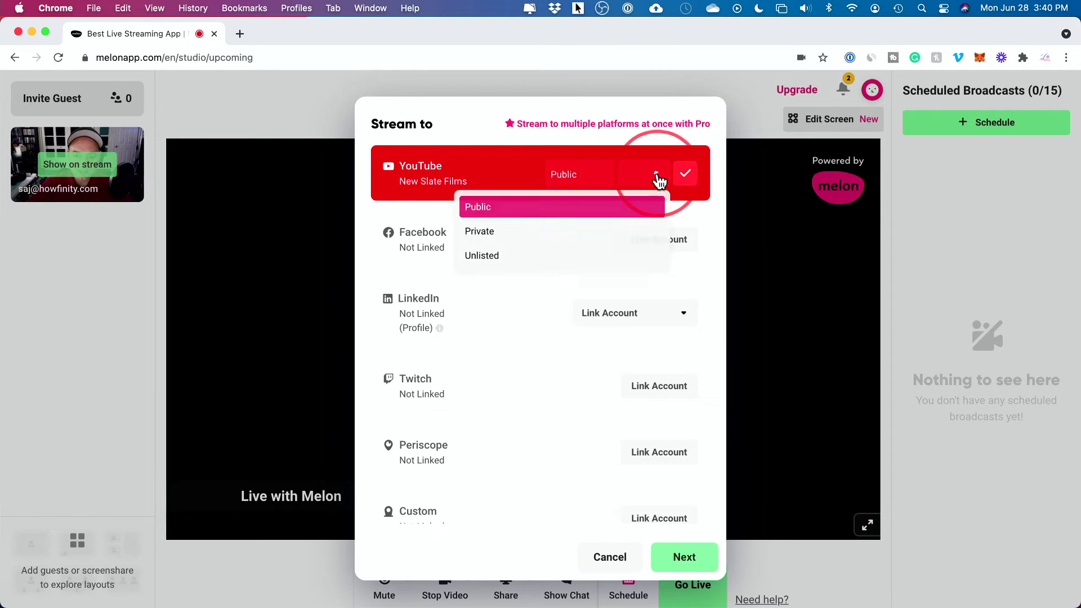
pyautogui.click(494, 256)
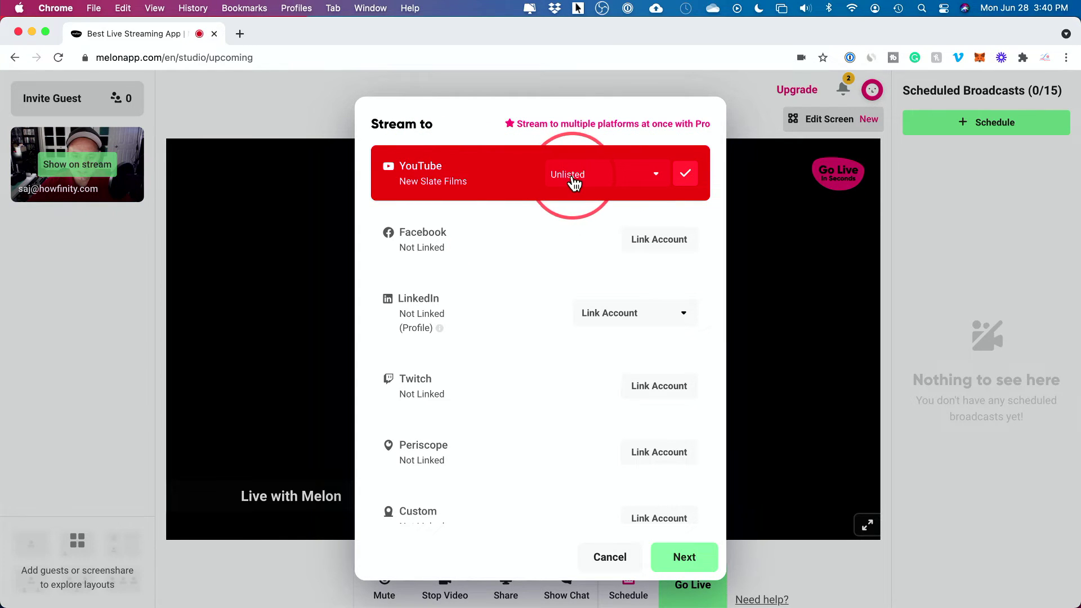
pyautogui.click(572, 182)
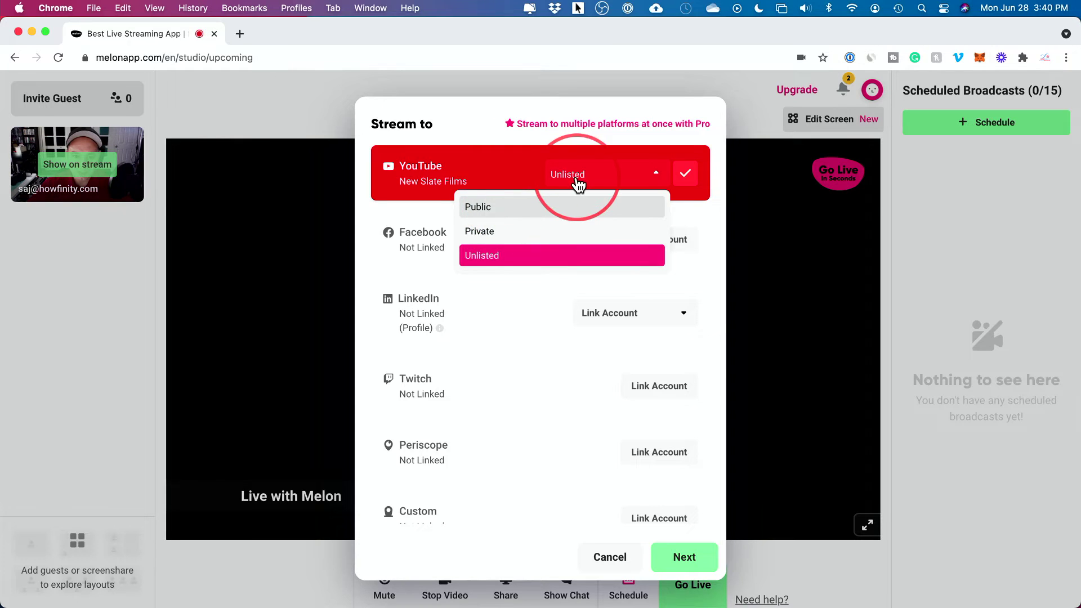
pyautogui.click(505, 210)
pyautogui.click(578, 178)
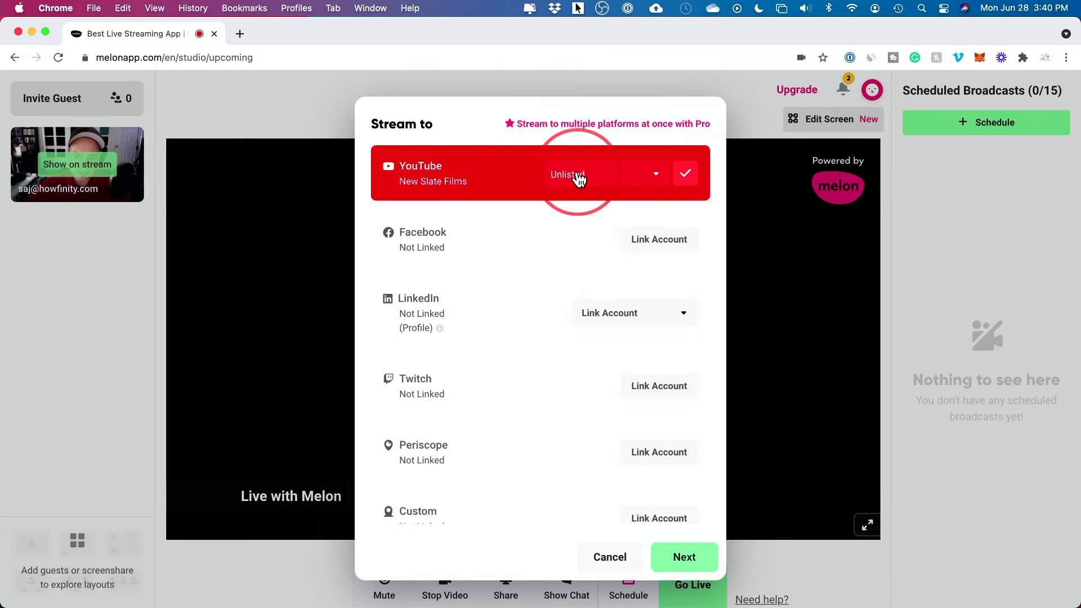
pyautogui.click(694, 184)
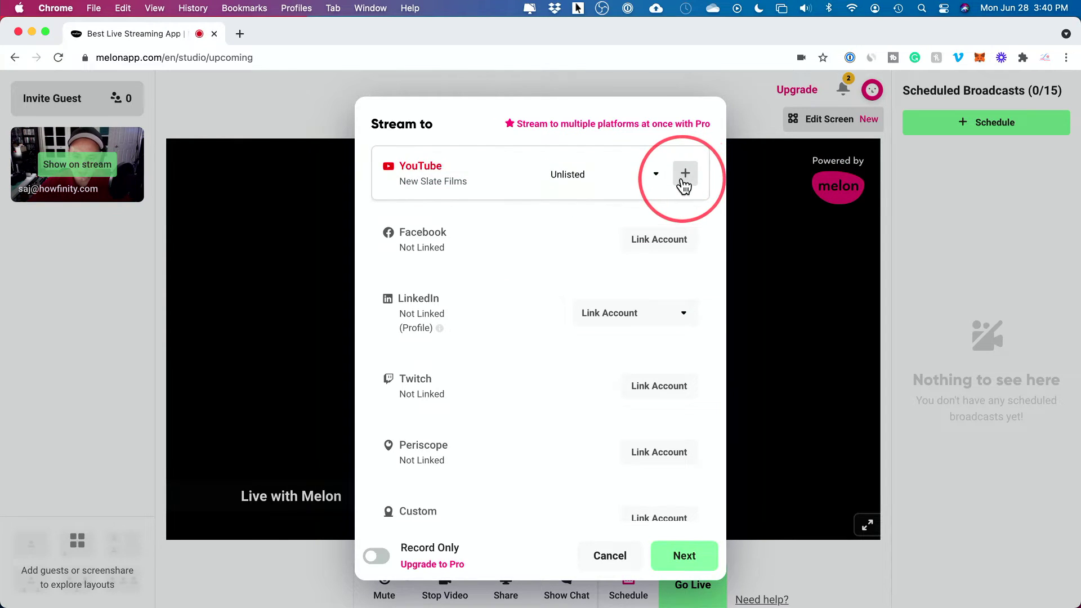
pyautogui.click(420, 181)
pyautogui.click(543, 195)
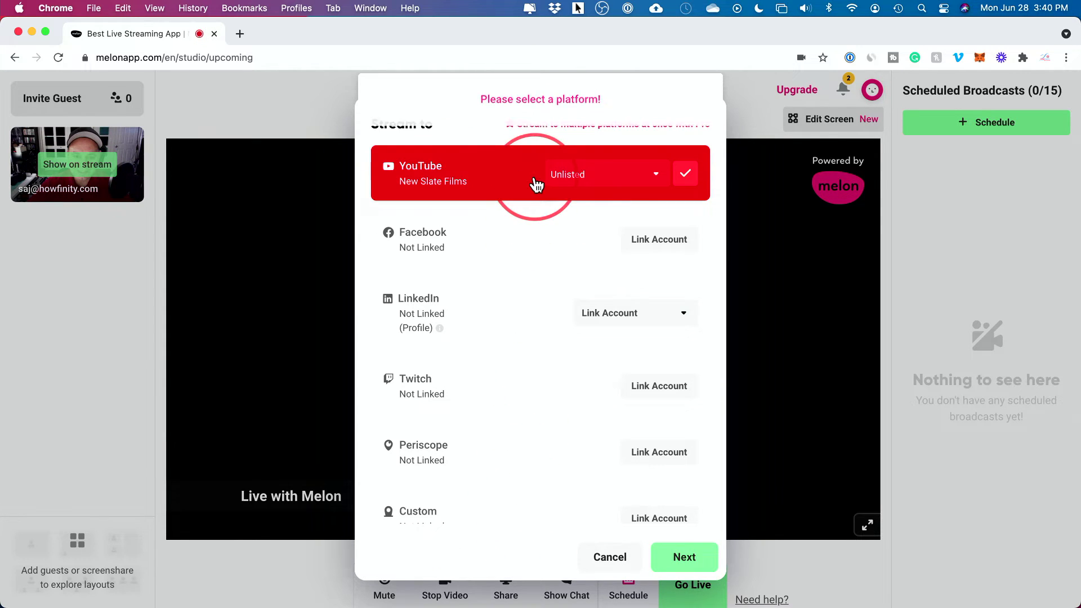
# - Go live to YouTube titled Live, then view the verify-account help after the refusal
pyautogui.click(695, 556)
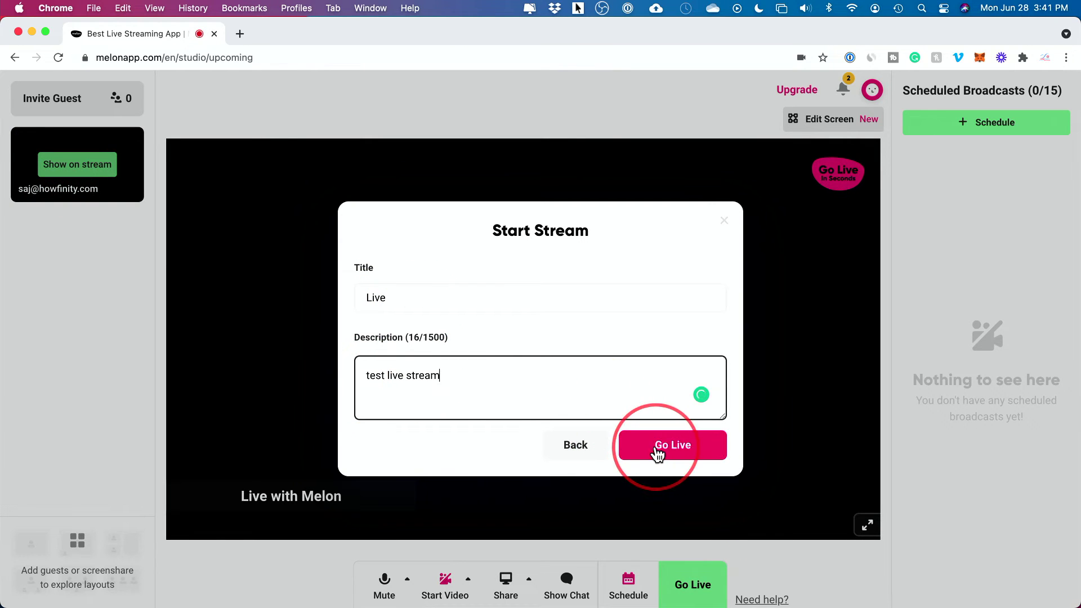
pyautogui.click(658, 451)
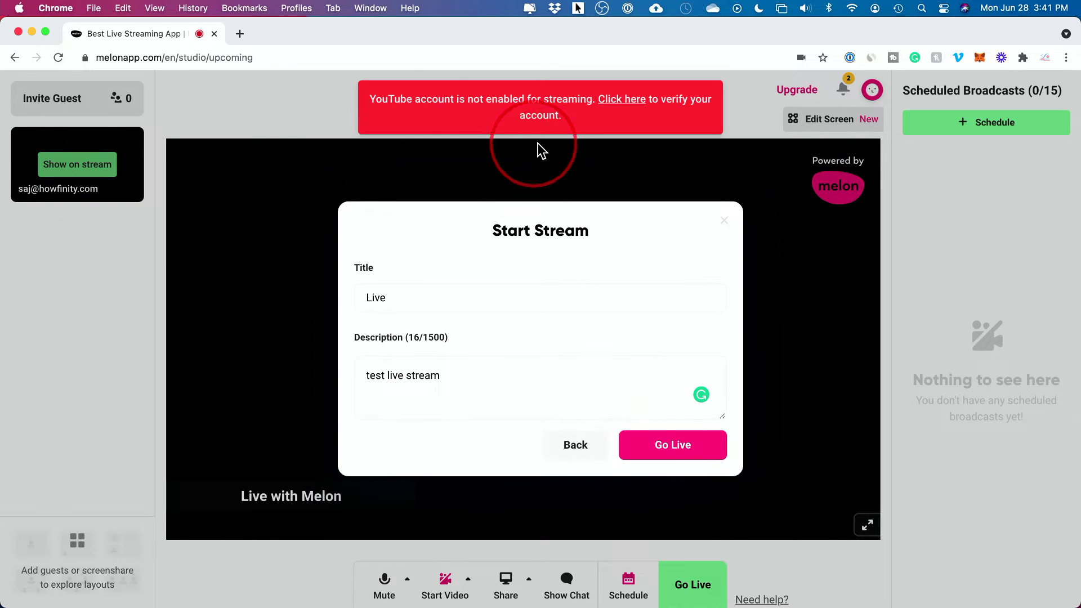
pyautogui.click(612, 106)
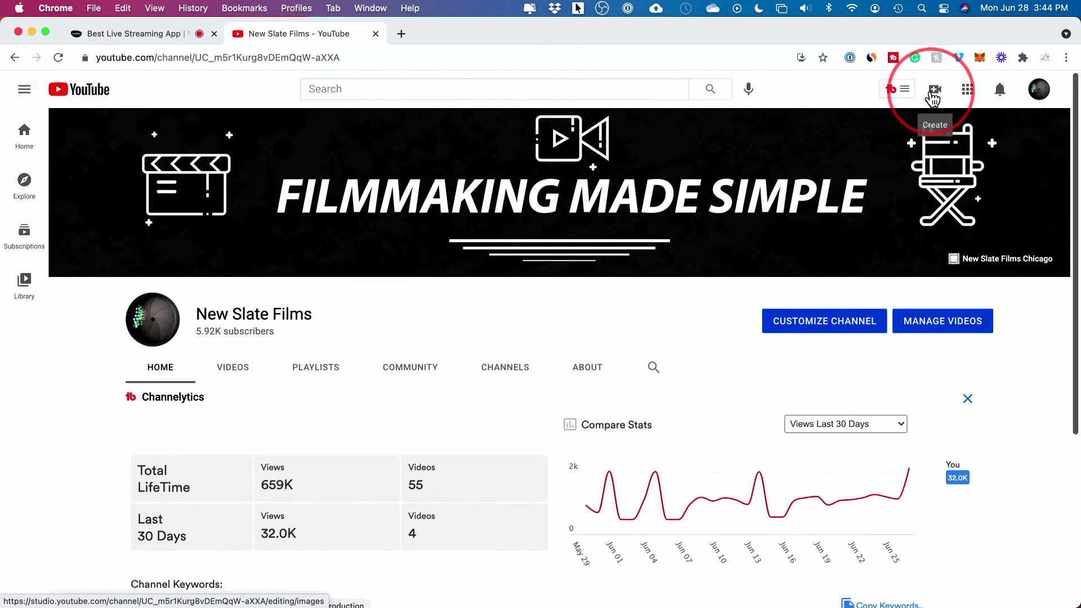
# - In YouTube, choose Create > Go live and bring up the Live terms to review and accept
pyautogui.click(934, 91)
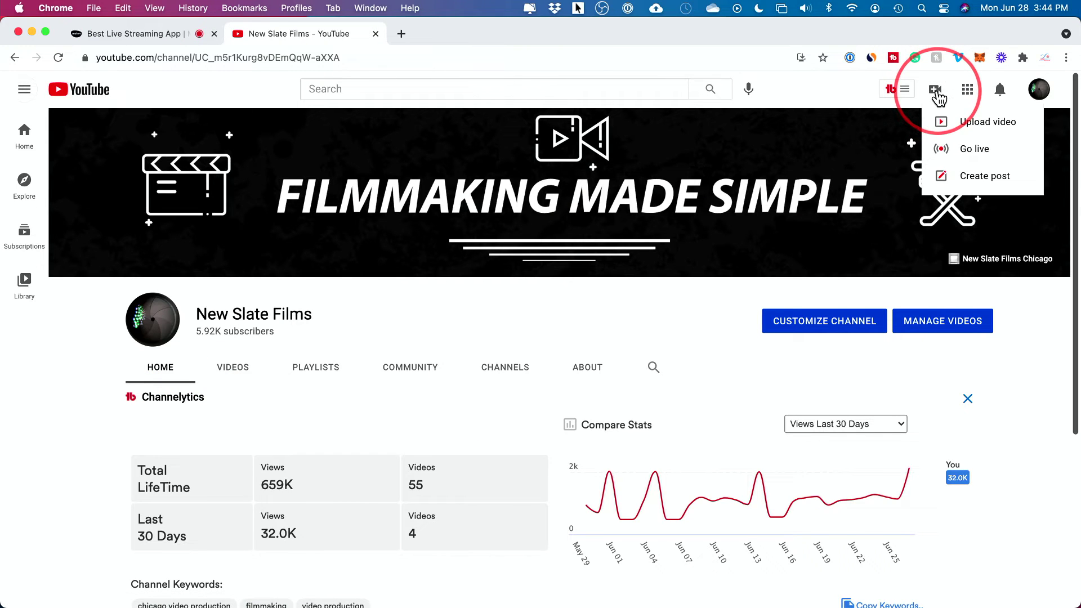
pyautogui.click(937, 94)
pyautogui.click(937, 94)
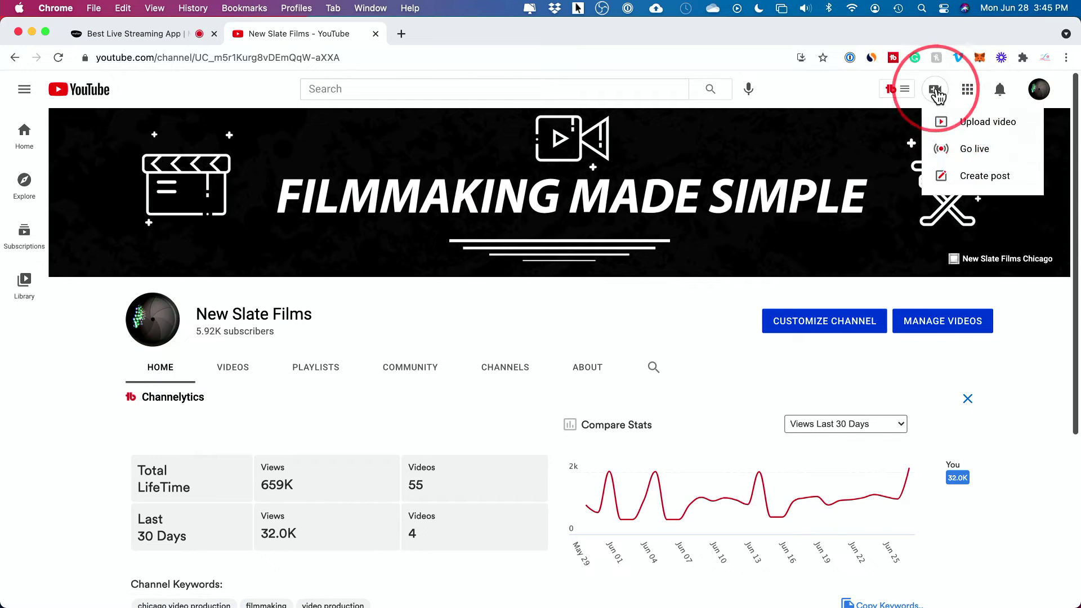
pyautogui.click(957, 148)
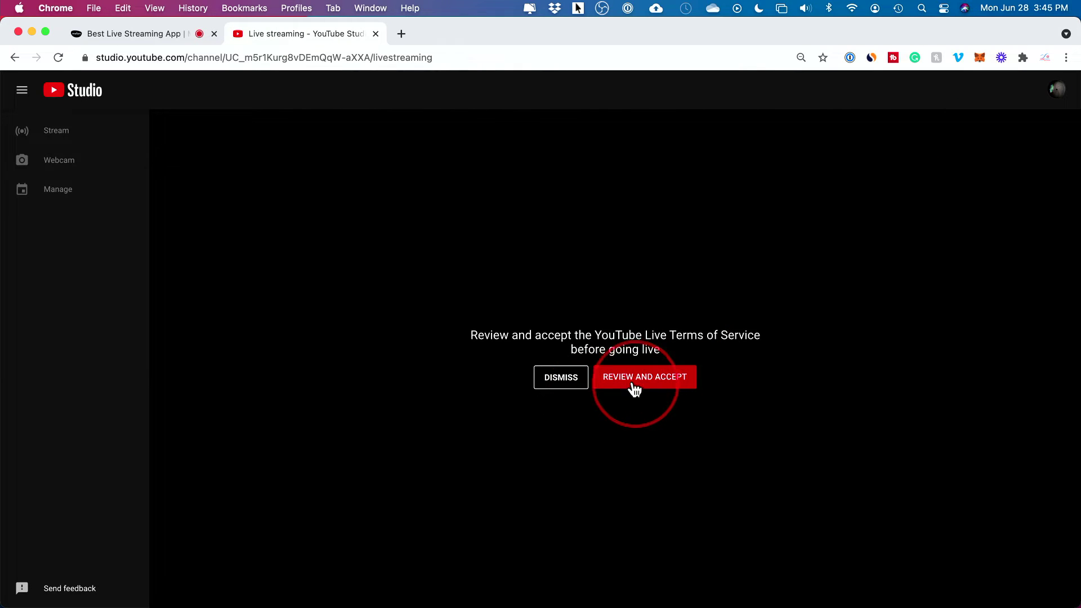
pyautogui.click(626, 385)
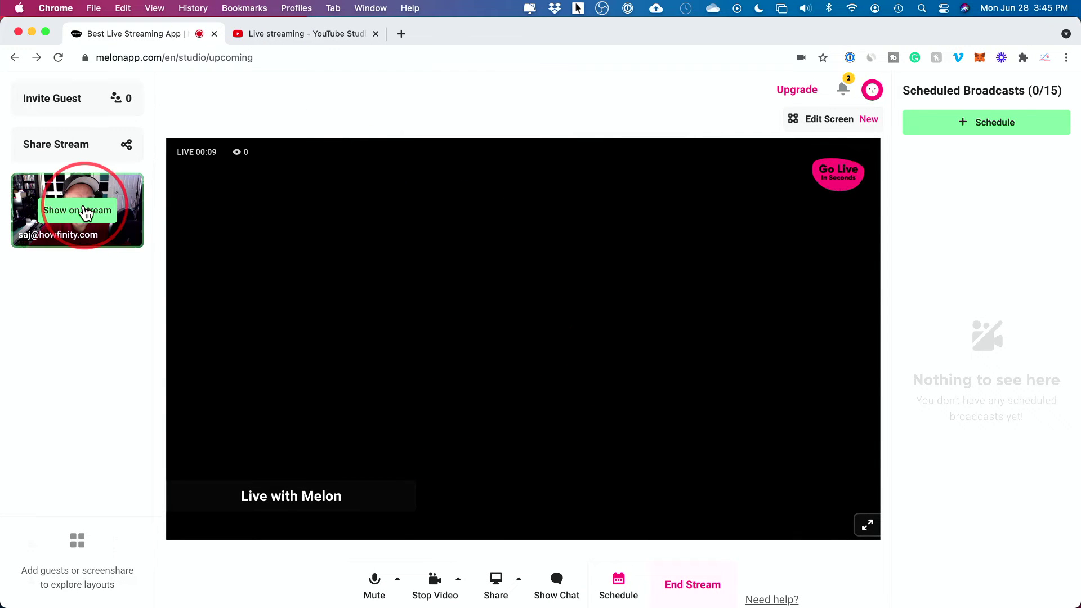
# - Put the webcam feed on the live stream and toggle between Private and Stream chat
pyautogui.click(54, 180)
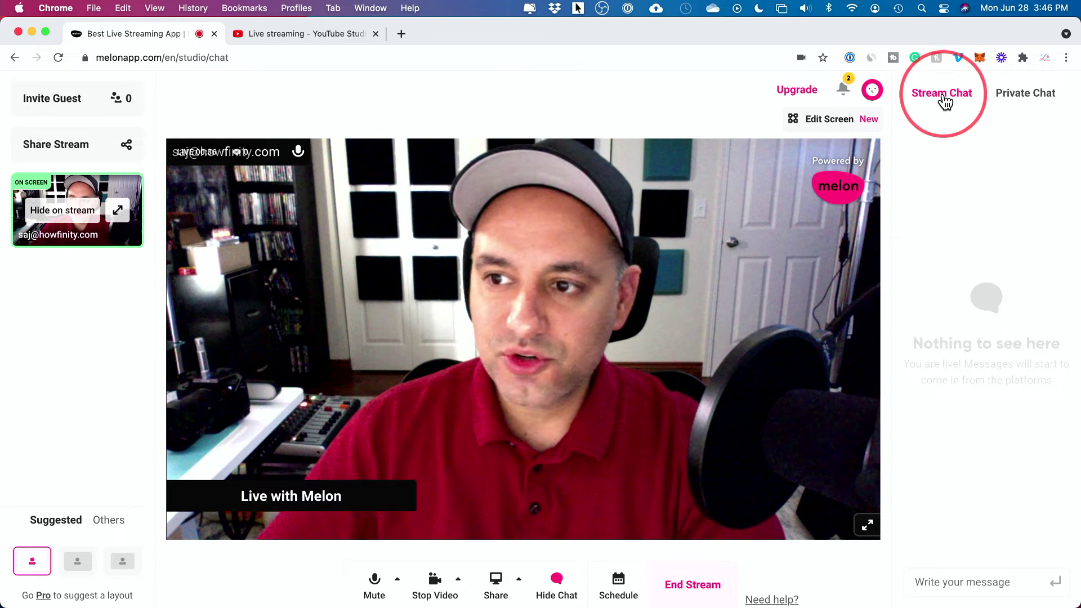
pyautogui.click(1026, 96)
pyautogui.click(944, 97)
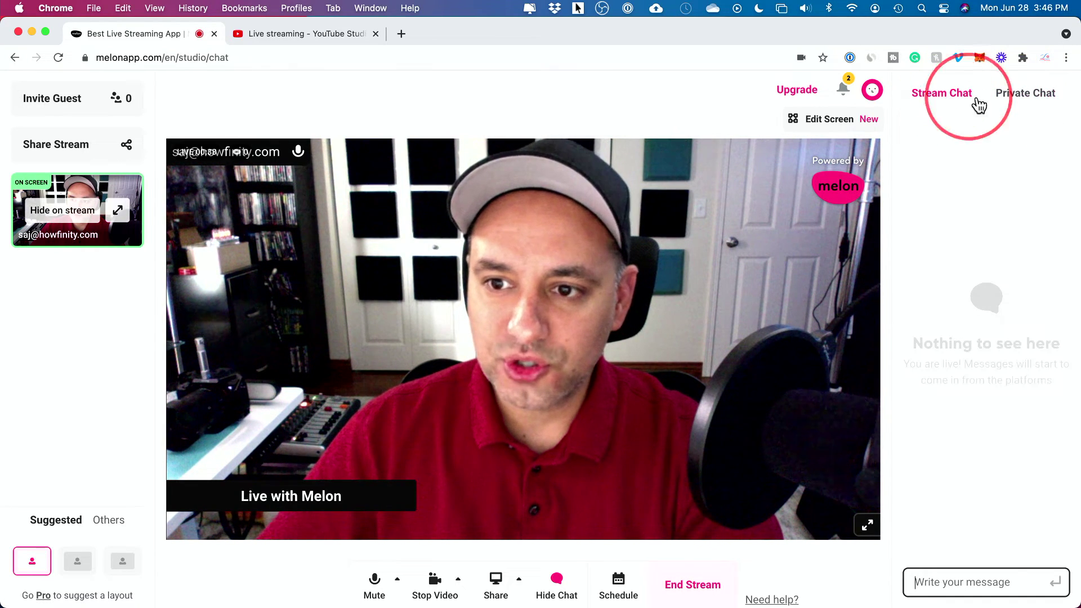
pyautogui.click(826, 120)
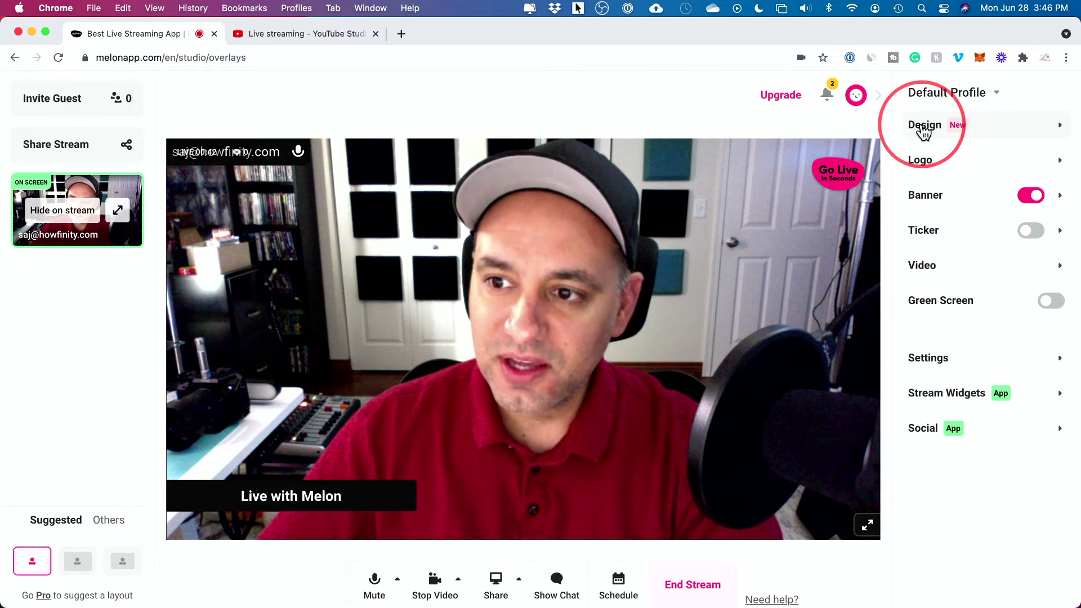
# - Preview the ready-made stream themes, including the black theme, and its font and colour settings
pyautogui.click(973, 127)
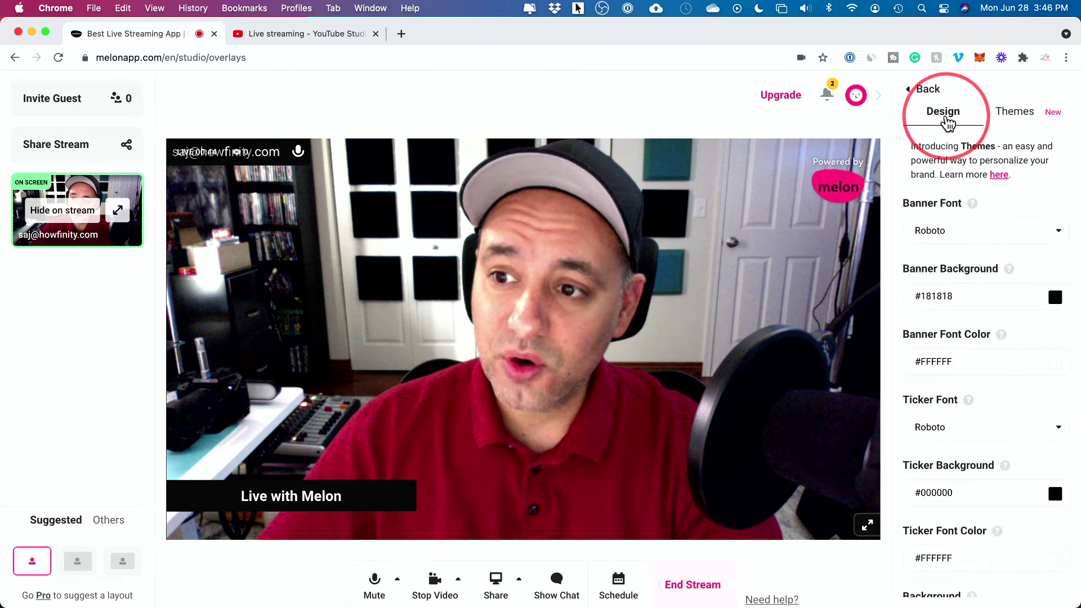
pyautogui.click(1019, 117)
pyautogui.click(937, 312)
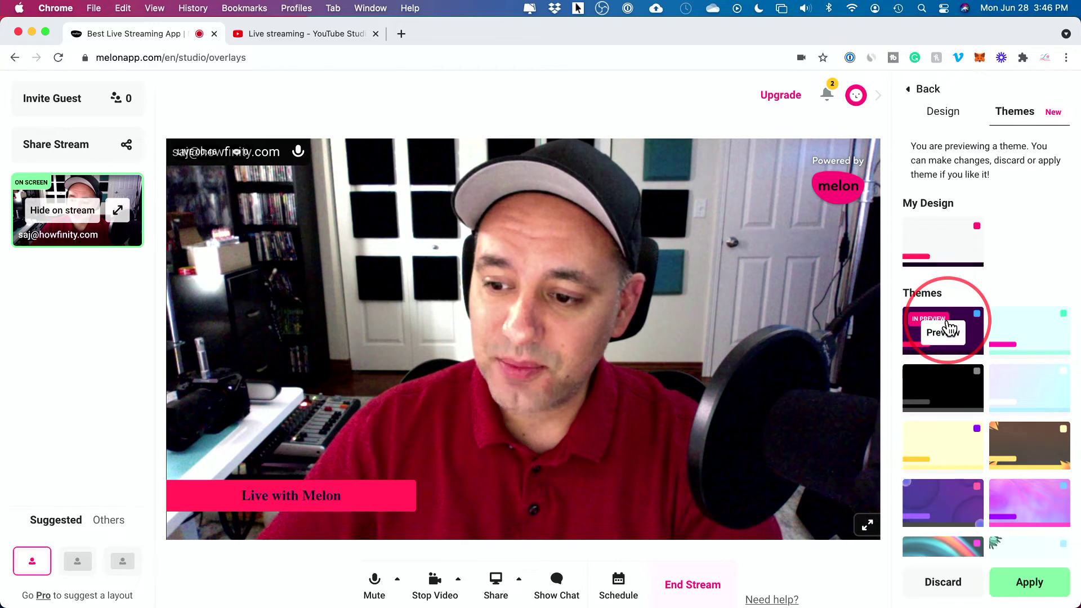
pyautogui.click(1013, 354)
pyautogui.click(935, 389)
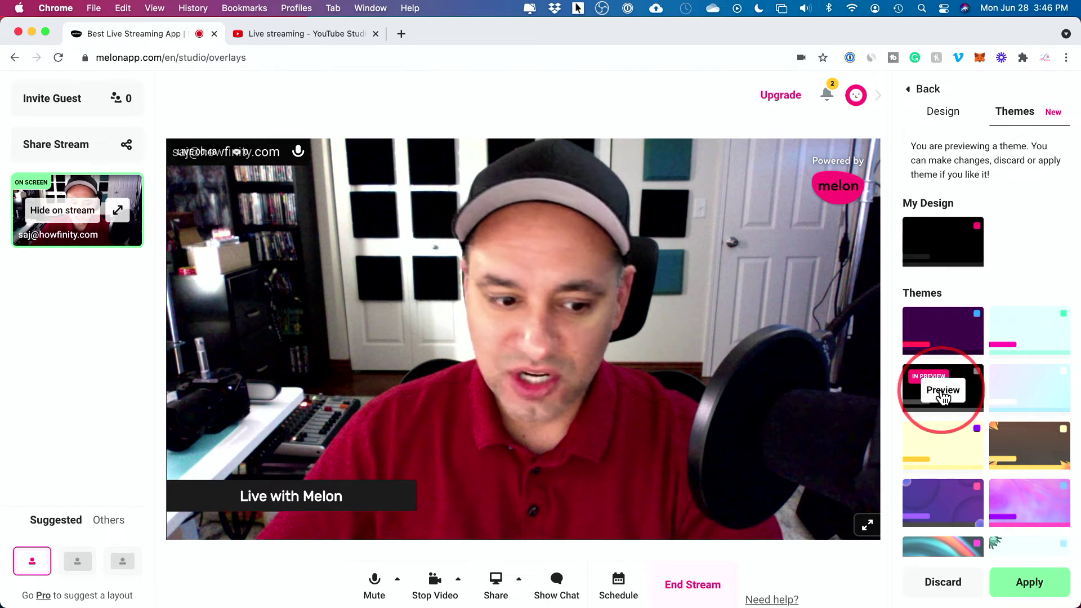
pyautogui.click(939, 118)
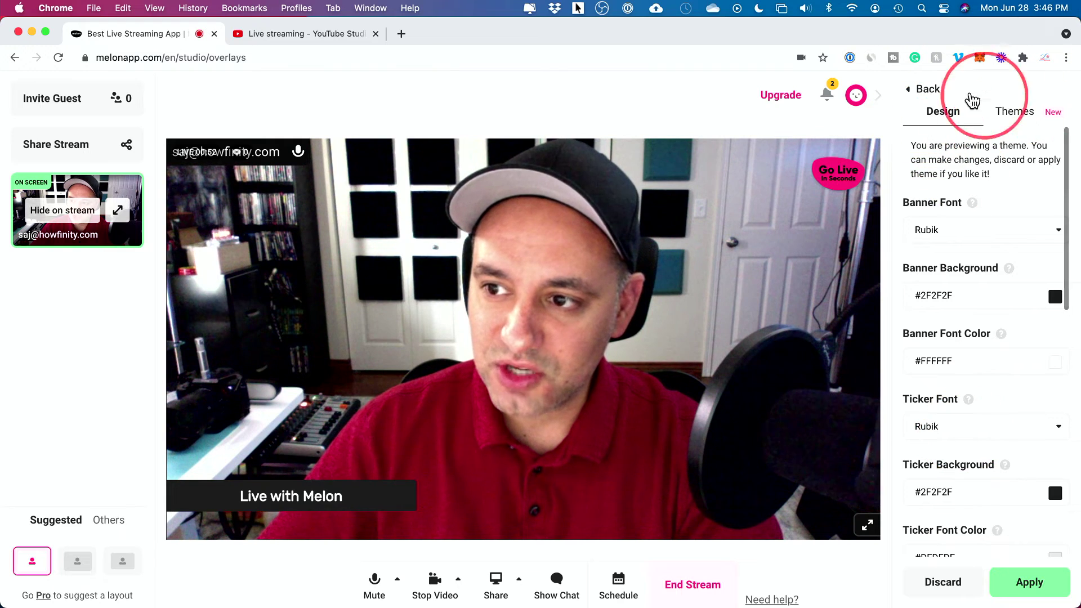
pyautogui.click(924, 88)
# - Check the logo settings, then play the 30-second countdown intro video on stream
pyautogui.click(932, 170)
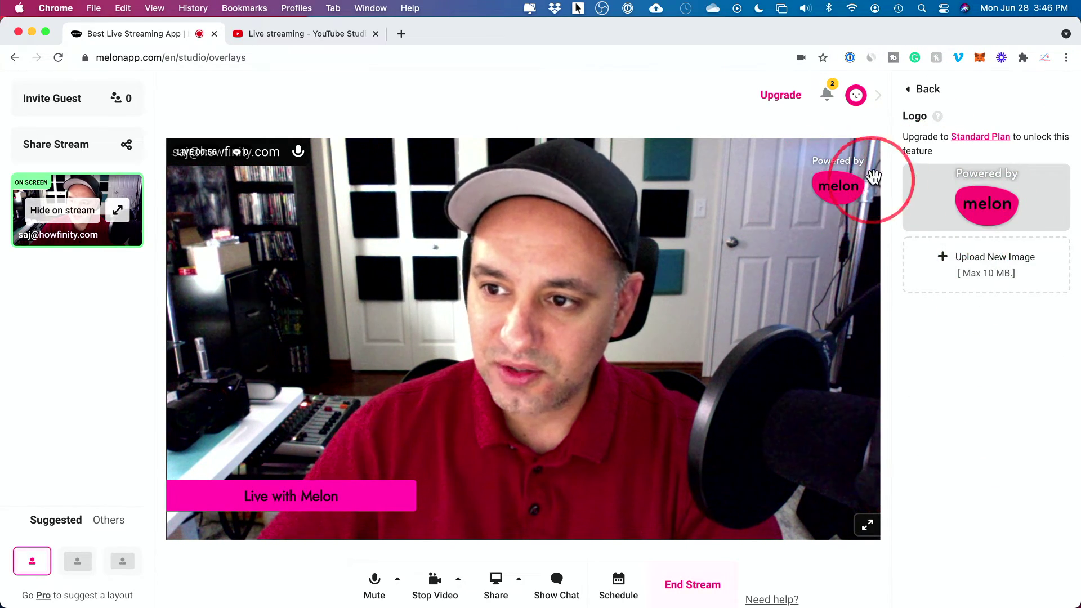
pyautogui.click(923, 89)
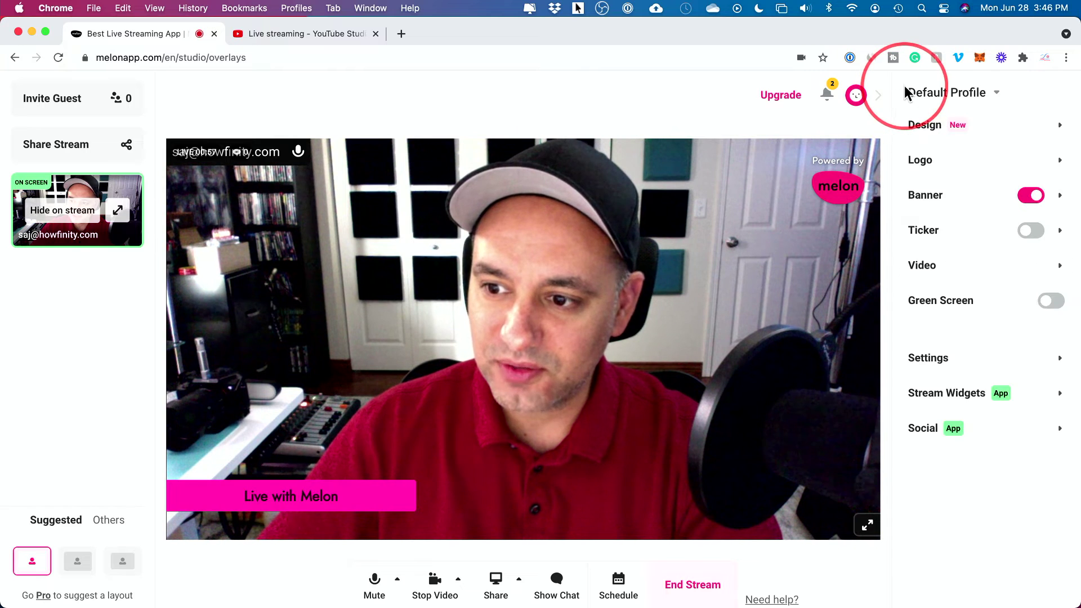
pyautogui.click(958, 271)
pyautogui.click(926, 161)
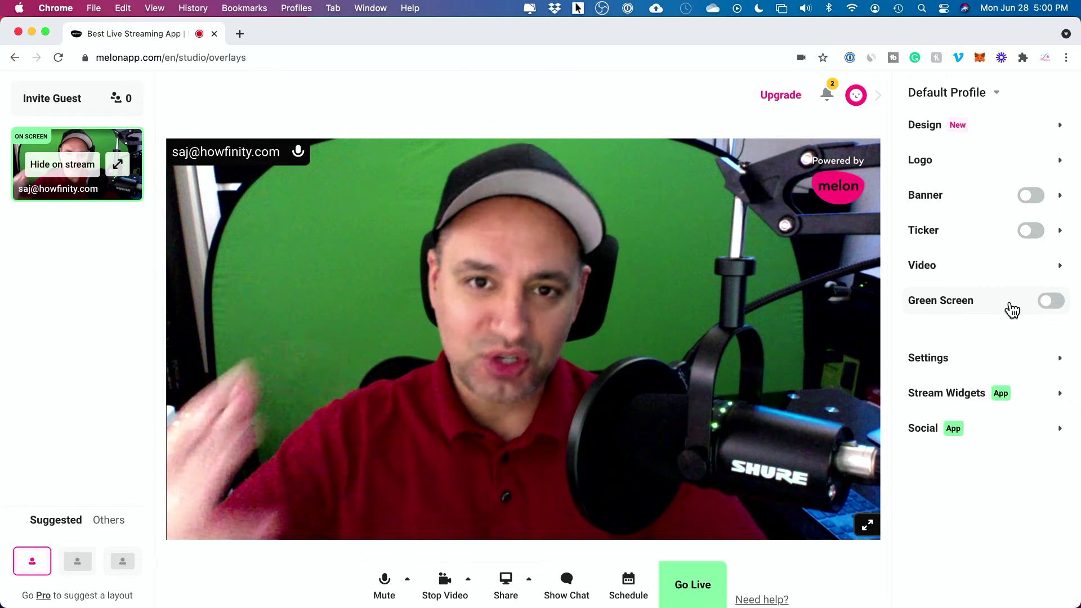
# - Enable green screen and replace the green backdrop with the café interior background
pyautogui.click(1051, 304)
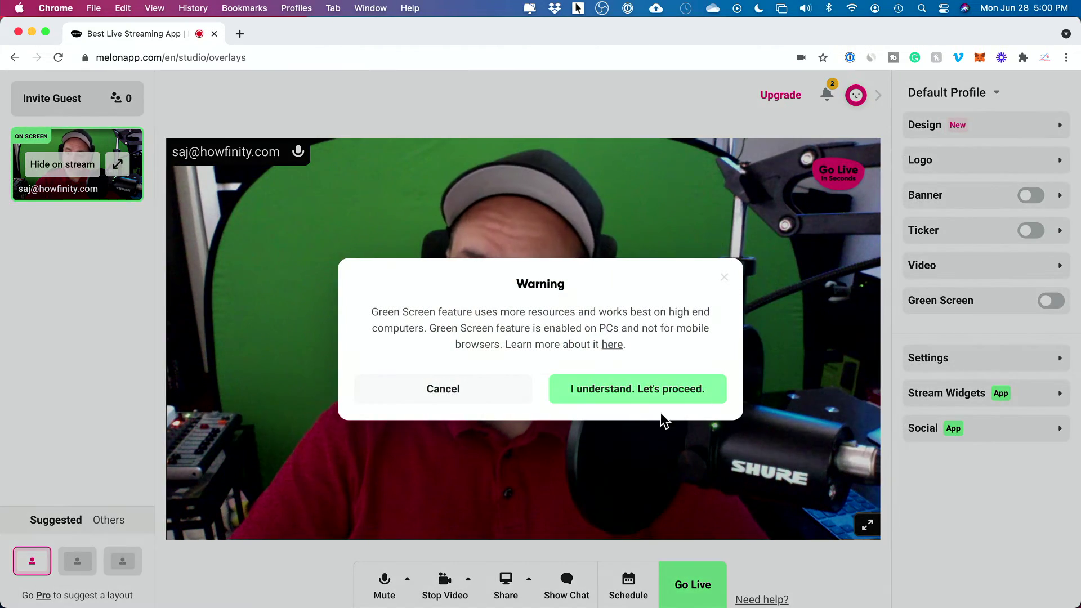
pyautogui.click(618, 401)
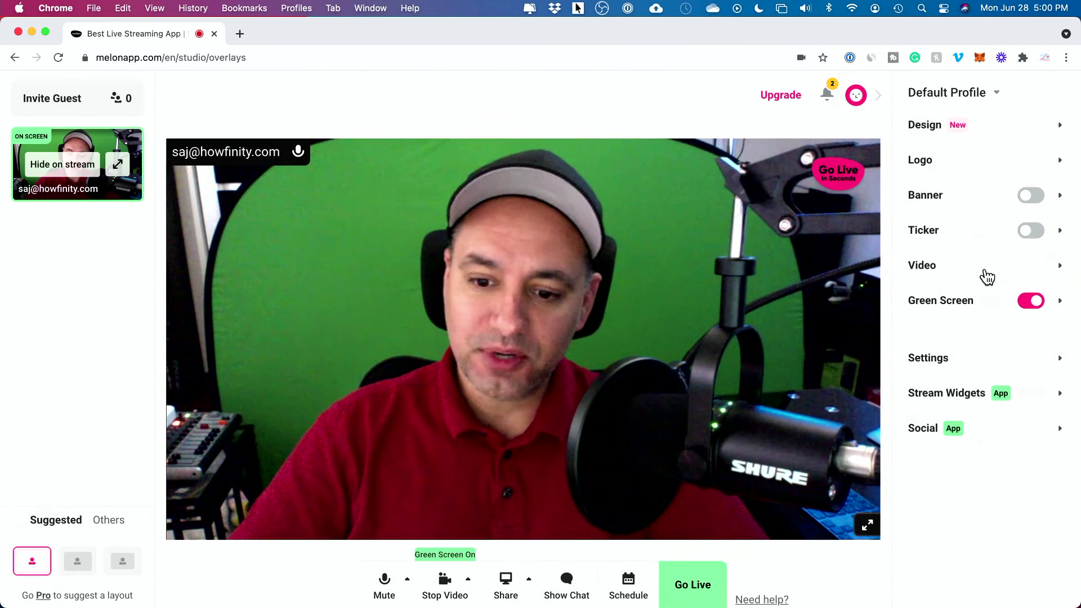
pyautogui.click(953, 307)
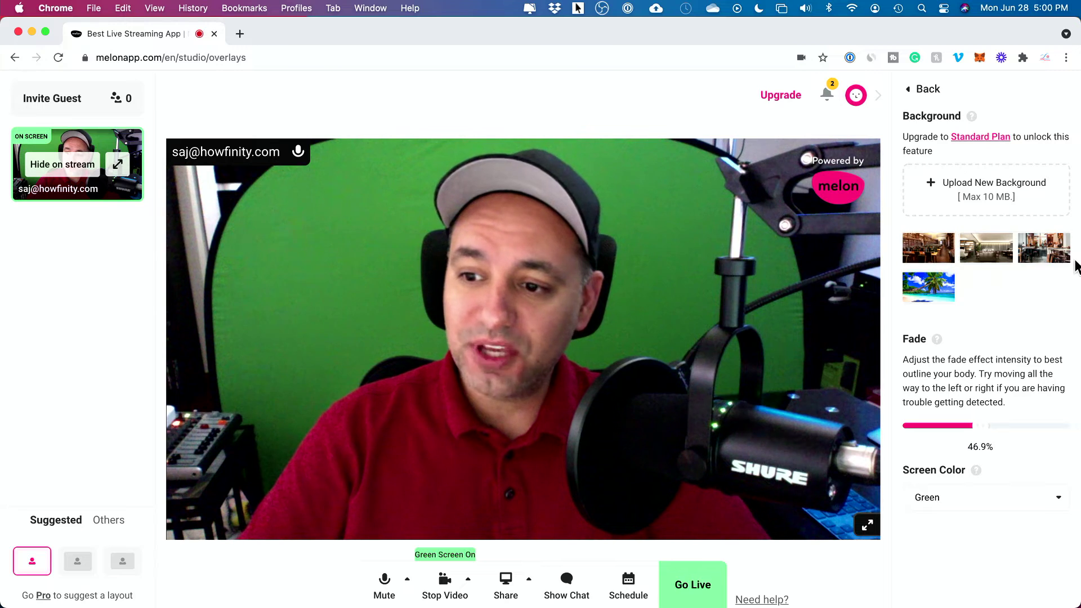
pyautogui.click(1042, 259)
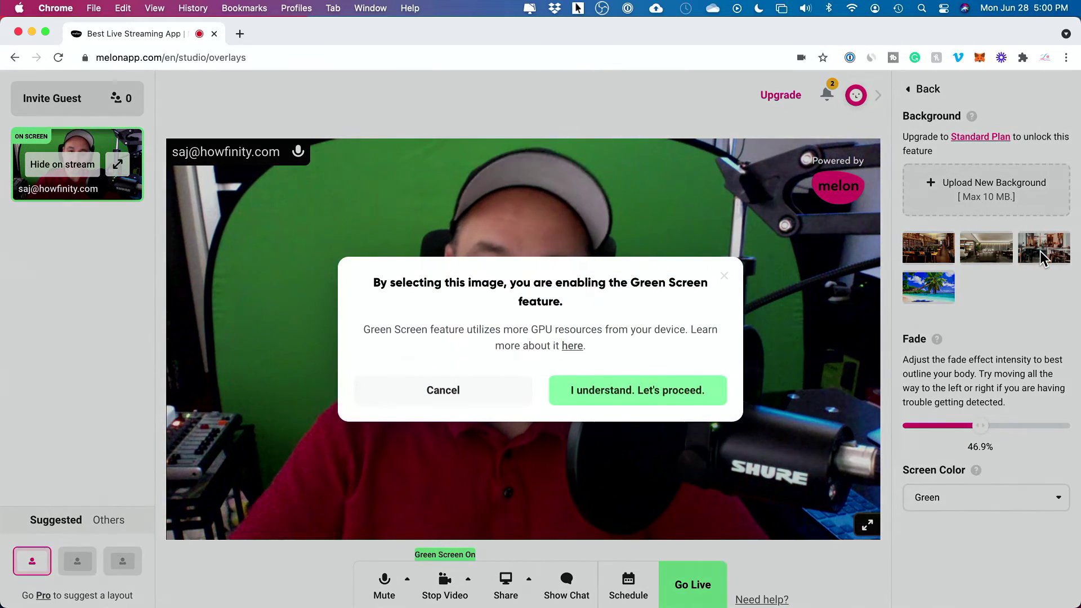
pyautogui.click(616, 401)
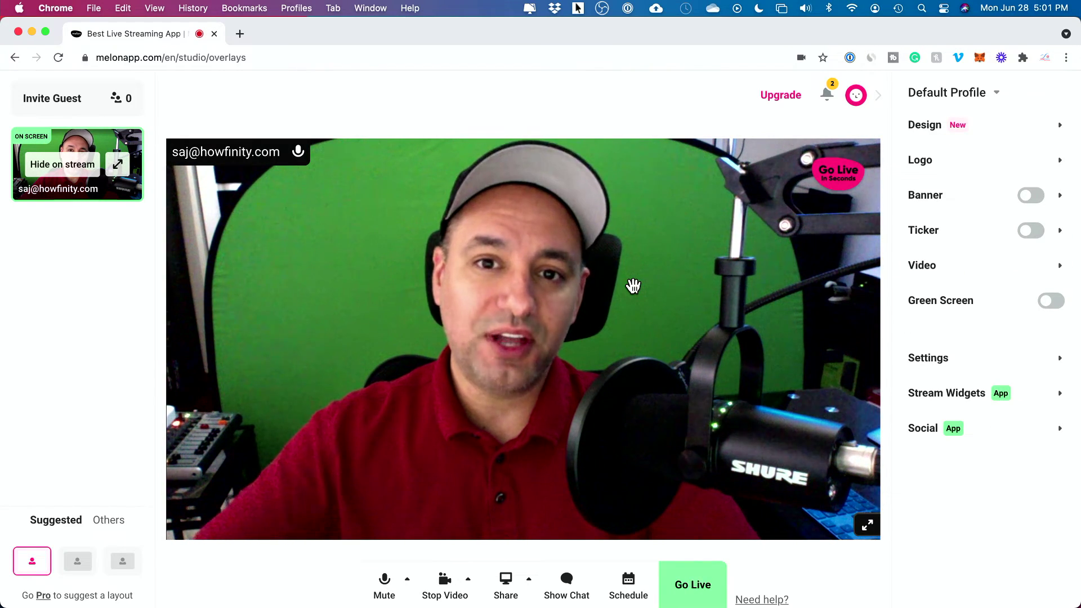
# - Share the Premiere Pro window and put it on stream with the webcam as an inset
pyautogui.click(505, 587)
pyautogui.click(446, 508)
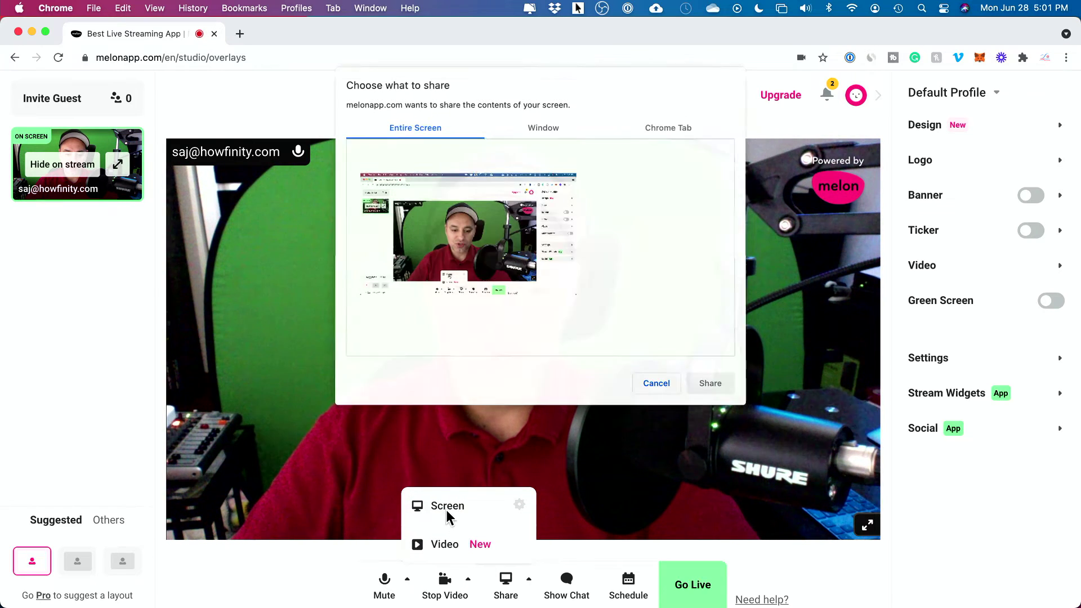
pyautogui.click(542, 131)
pyautogui.click(623, 179)
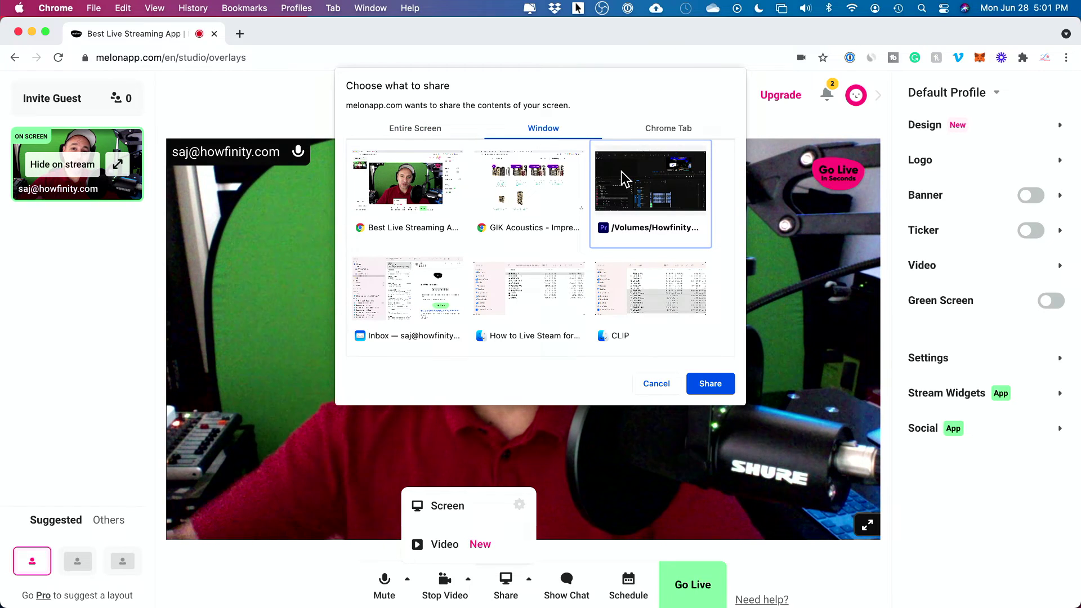
pyautogui.click(708, 387)
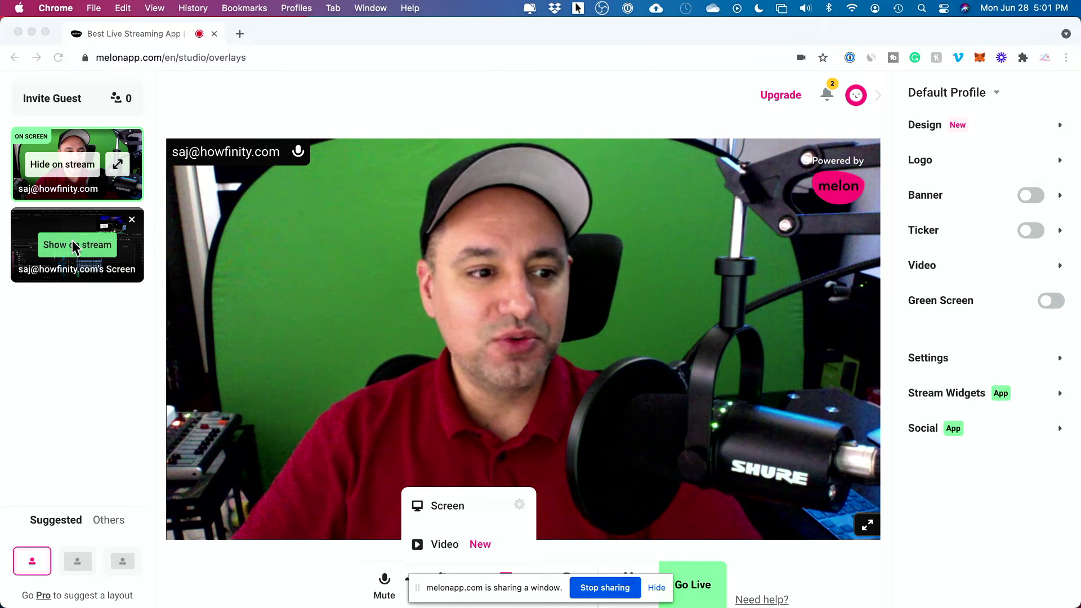
pyautogui.click(62, 252)
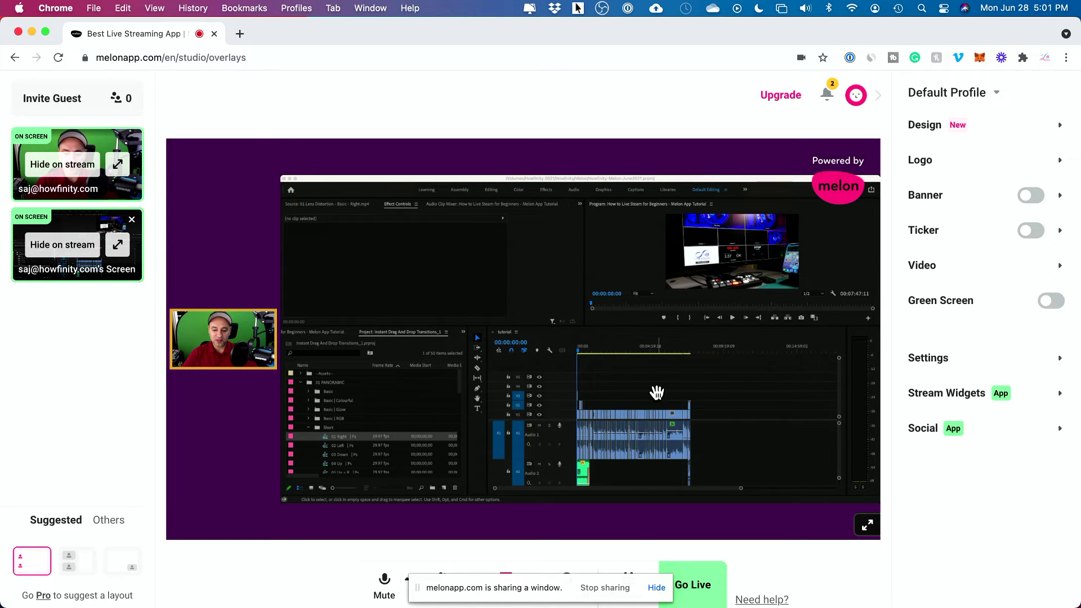
# - Try the suggested layouts, settling on full screen-share with the webcam inset
pyautogui.click(67, 562)
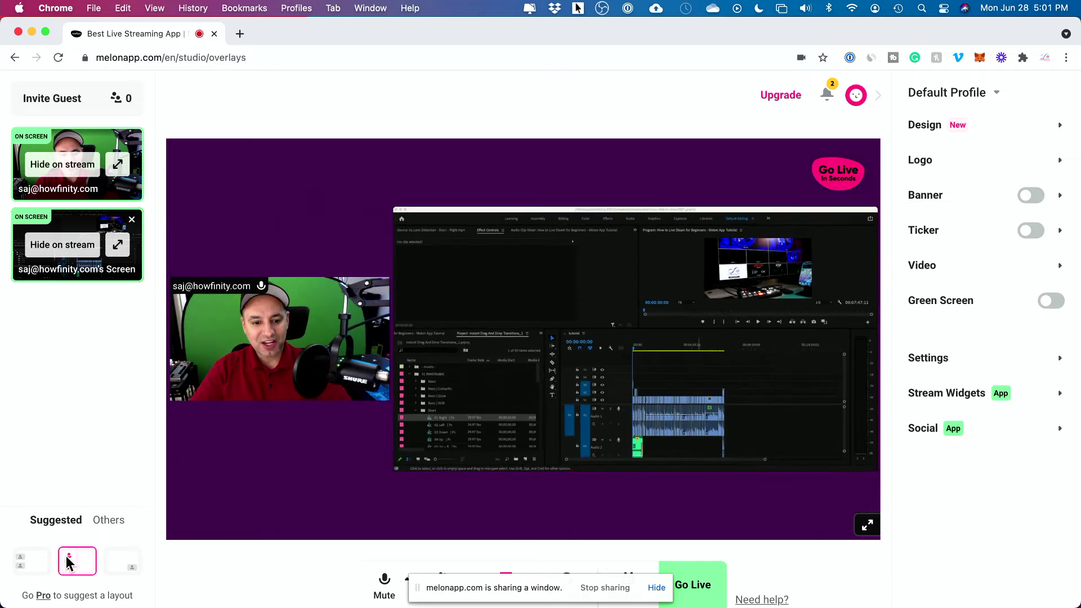
pyautogui.click(107, 554)
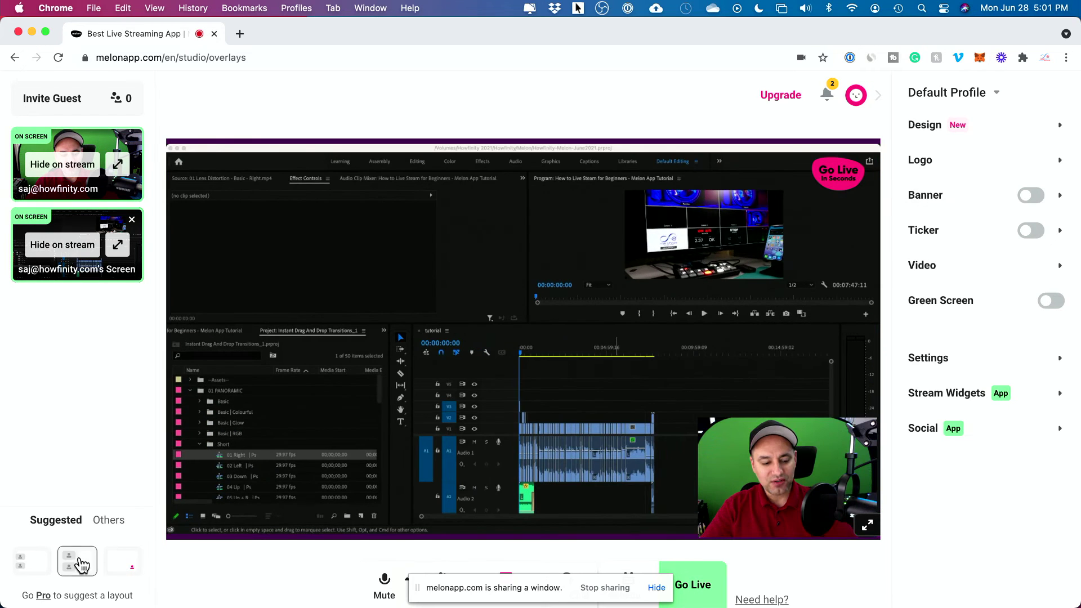
pyautogui.click(72, 560)
pyautogui.click(34, 561)
pyautogui.click(129, 570)
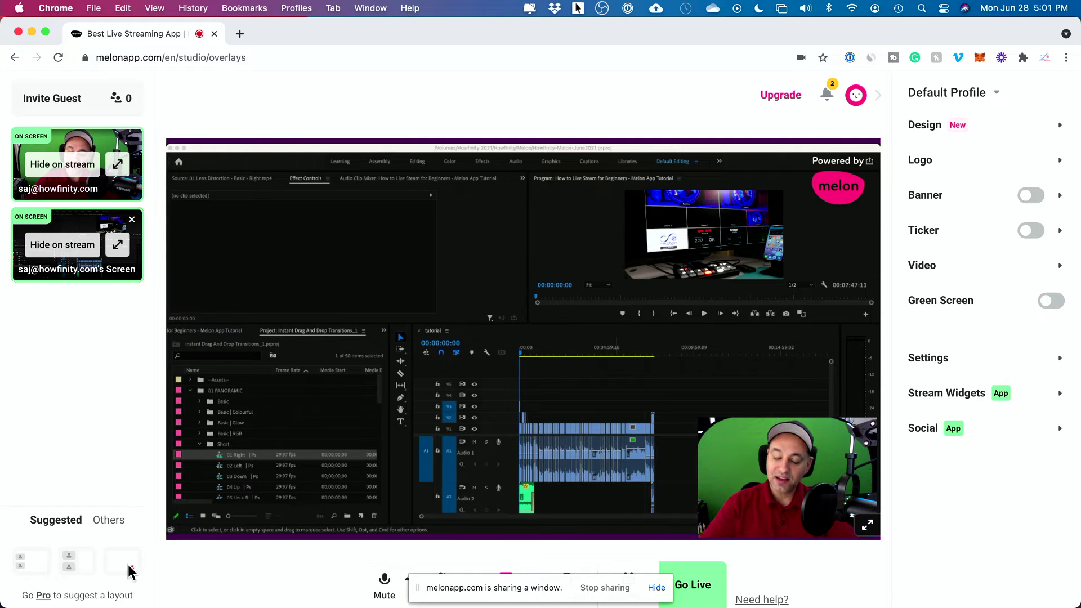
# - Turn on green screen and apply the restaurant background
pyautogui.click(1047, 302)
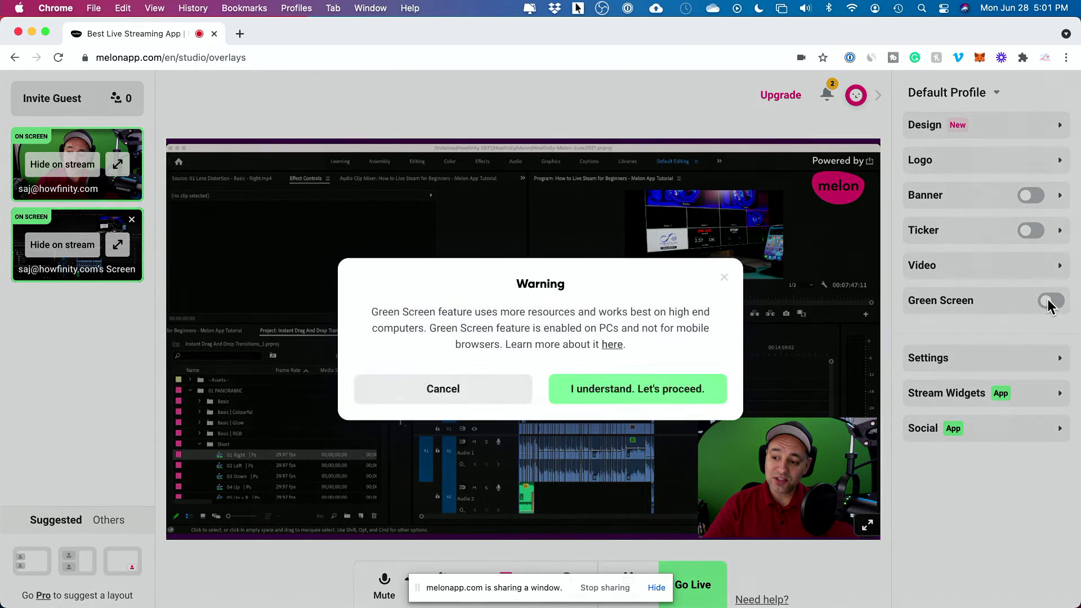
pyautogui.click(635, 389)
pyautogui.click(958, 299)
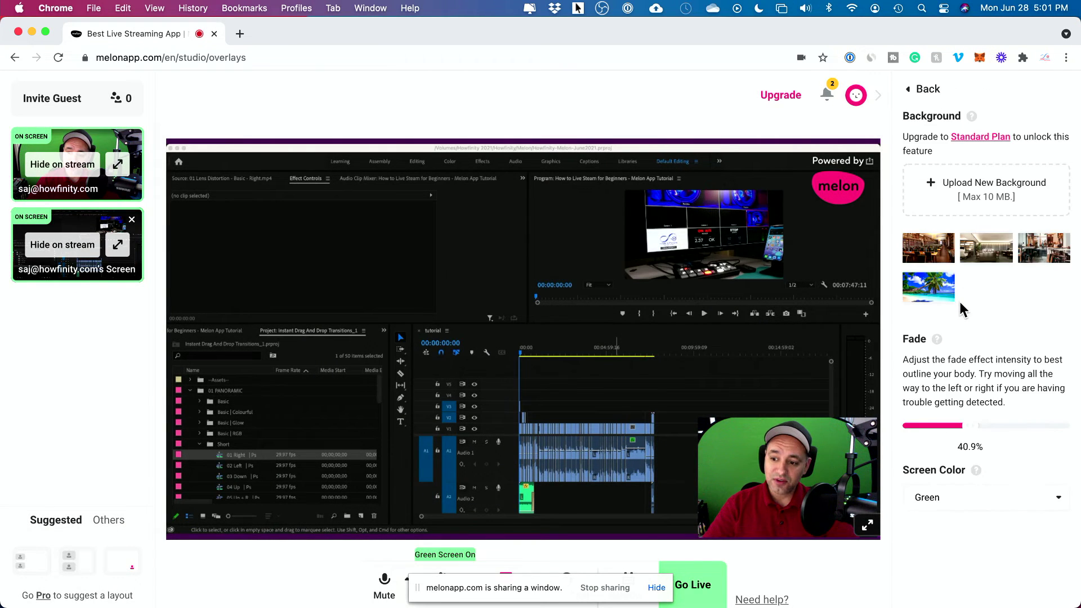
pyautogui.click(945, 254)
pyautogui.click(653, 392)
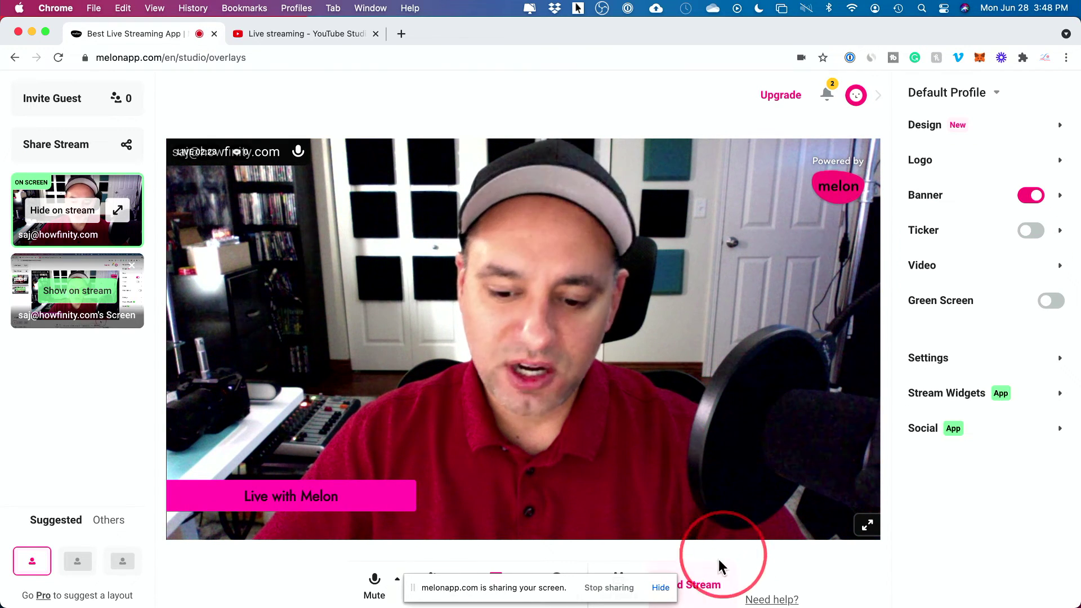
# - End the broadcast and copy the guest invite link
pyautogui.click(698, 569)
pyautogui.click(609, 362)
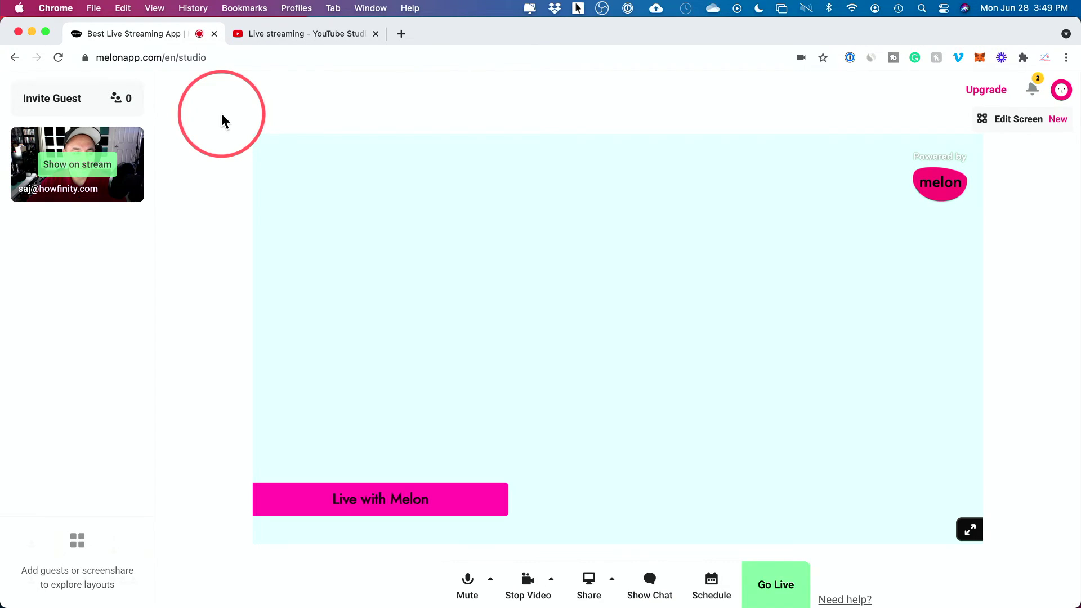
pyautogui.click(65, 99)
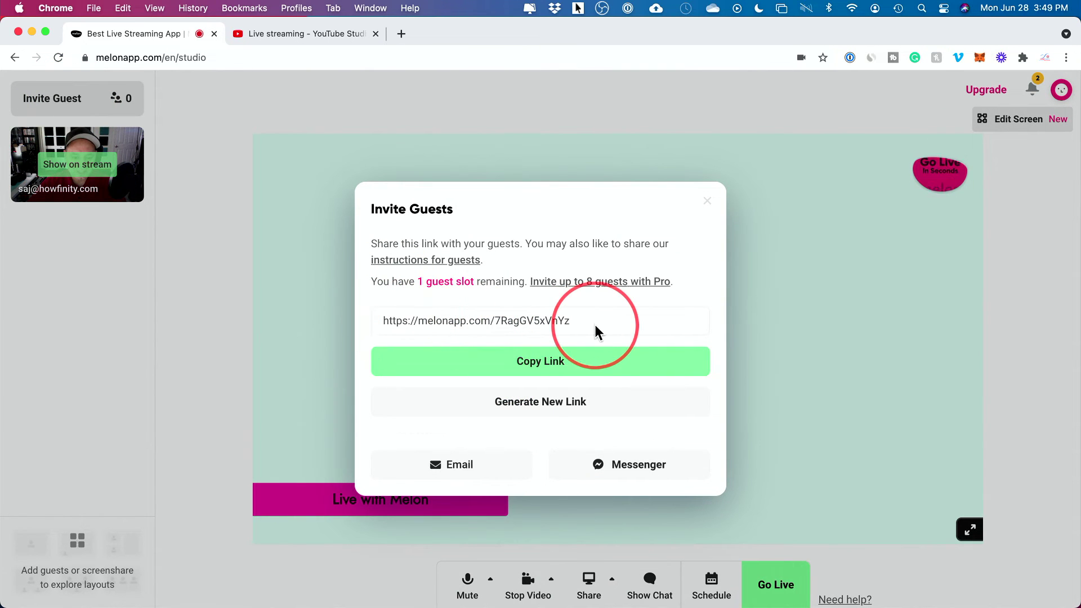
pyautogui.click(521, 361)
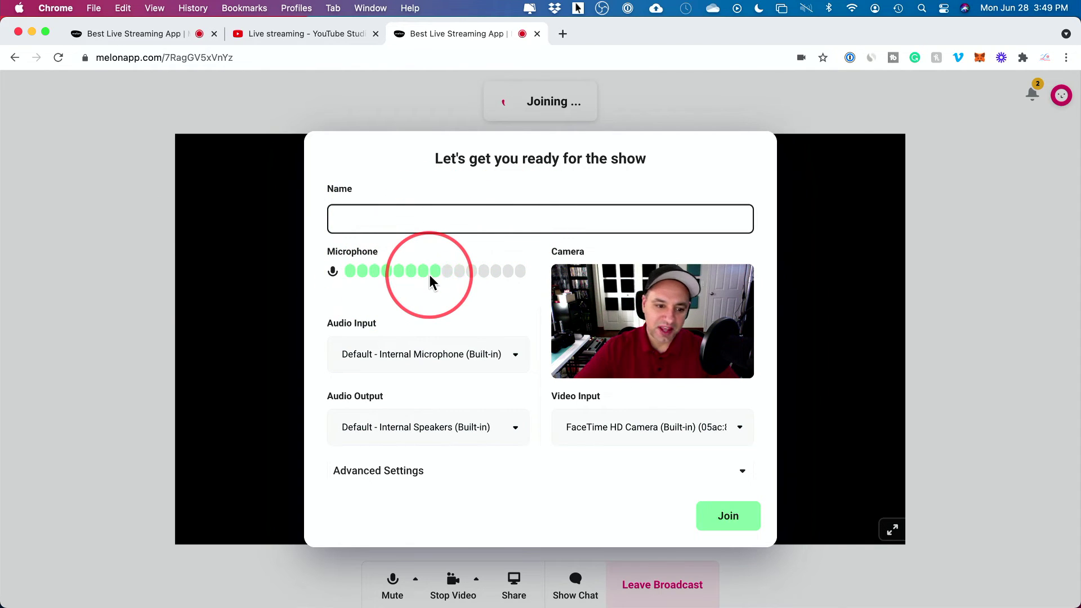
# - Join the show from the invite page, entering a name for the guest
pyautogui.click(733, 525)
pyautogui.click(360, 206)
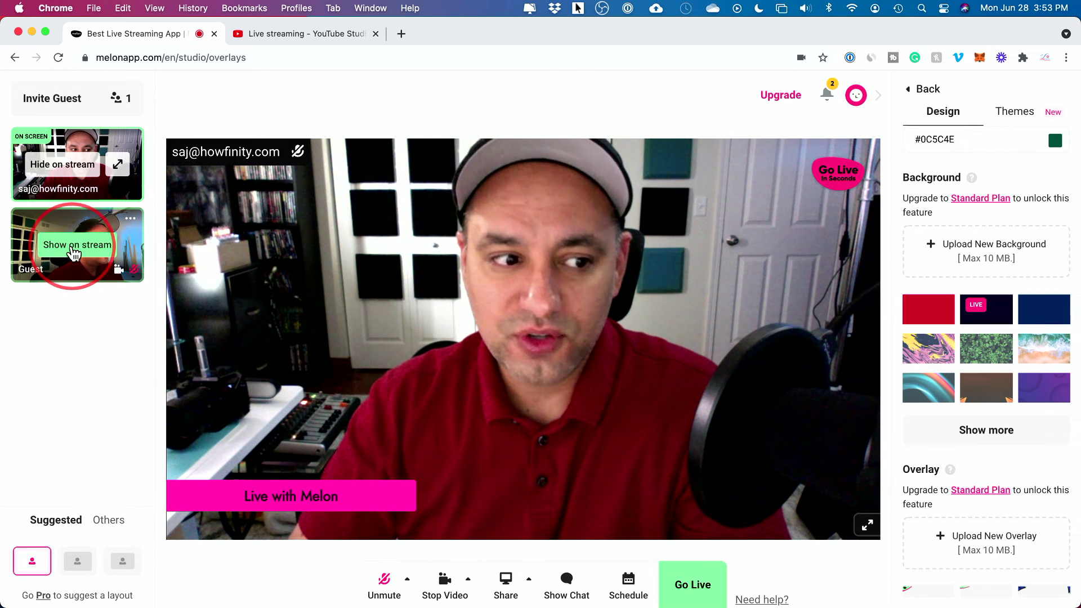
# - Put the guest on stream, splitting the stage beside the host
pyautogui.click(74, 254)
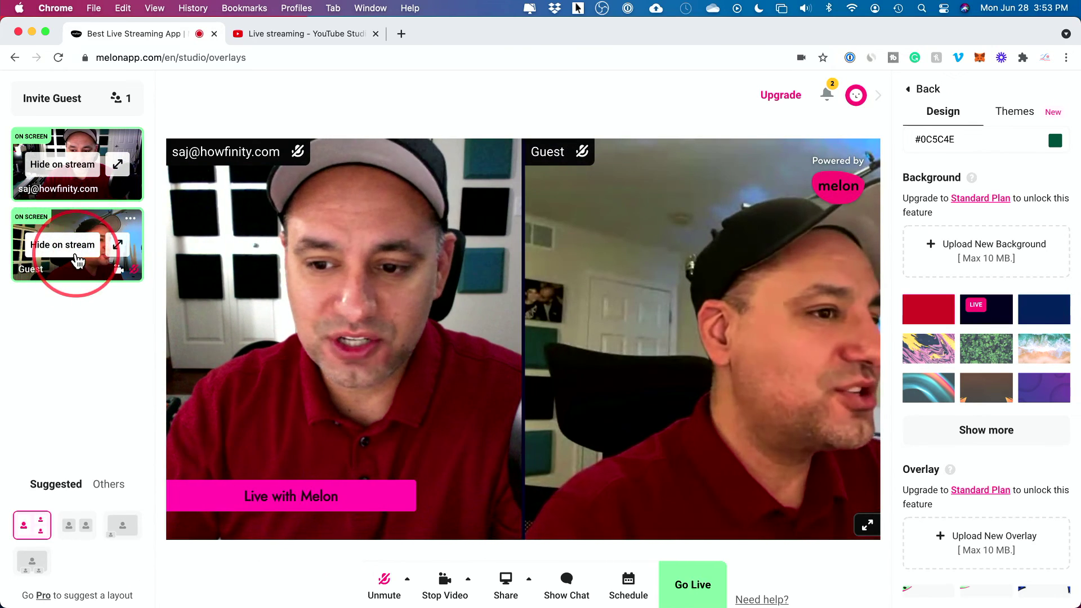
pyautogui.click(557, 175)
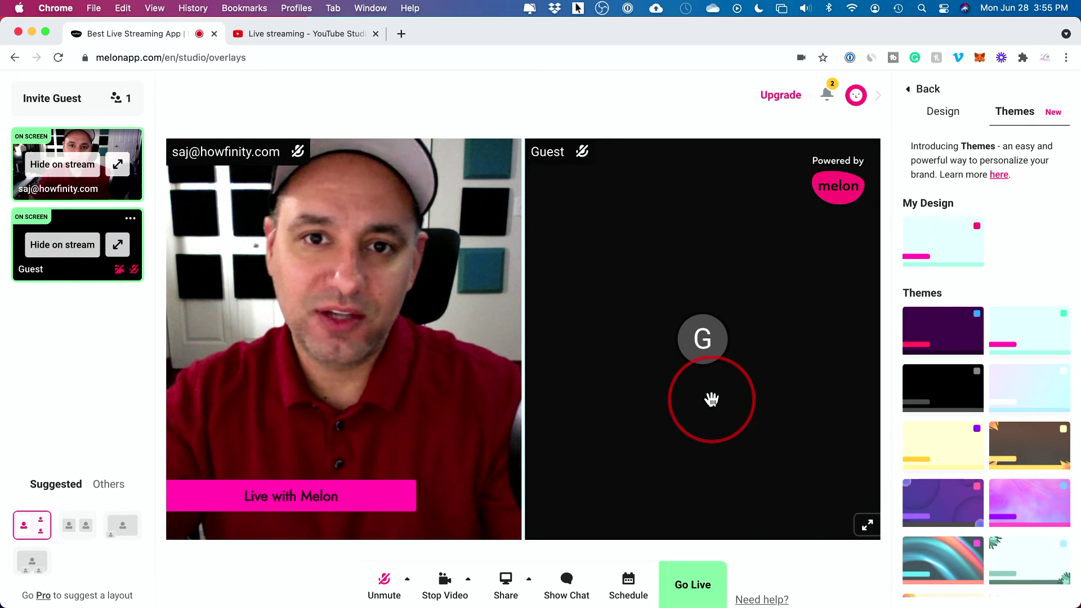
# - Try the two-person layouts and return to side-by-side tiles
pyautogui.click(76, 528)
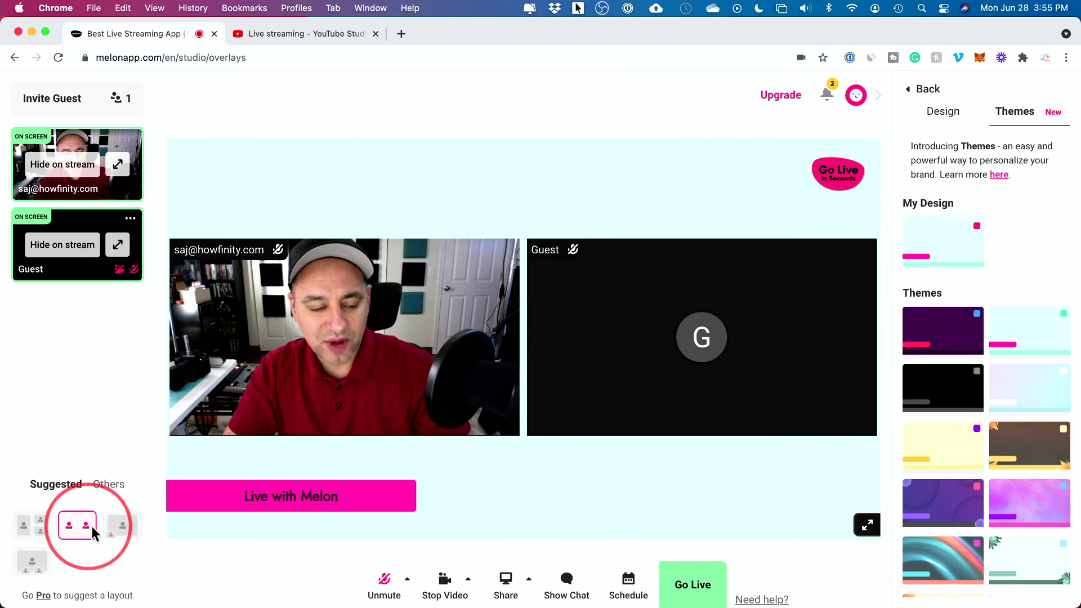
pyautogui.click(123, 528)
pyautogui.click(75, 526)
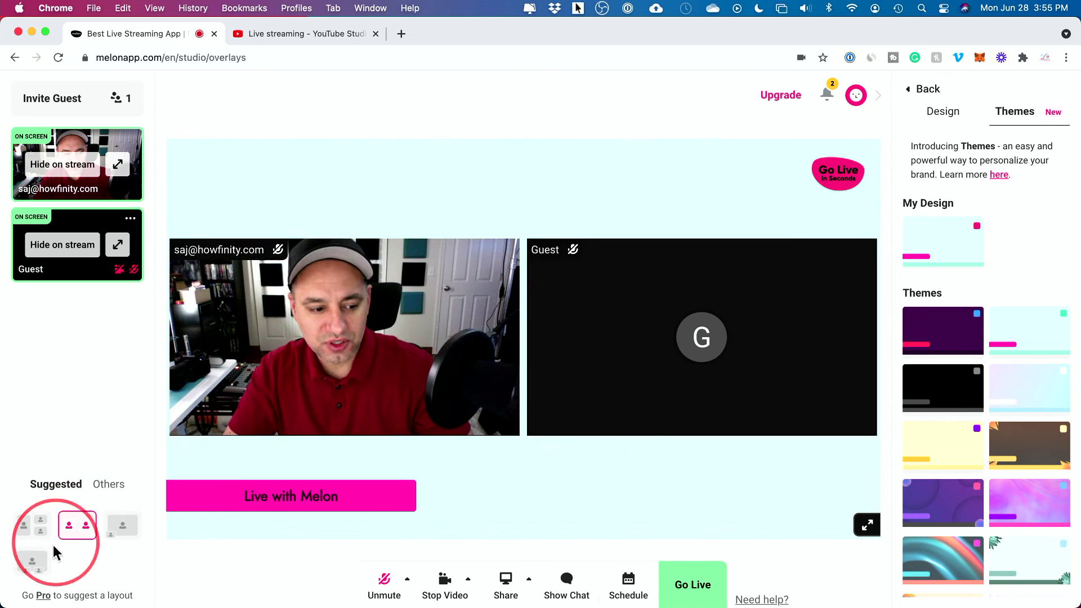
pyautogui.click(35, 560)
pyautogui.click(87, 530)
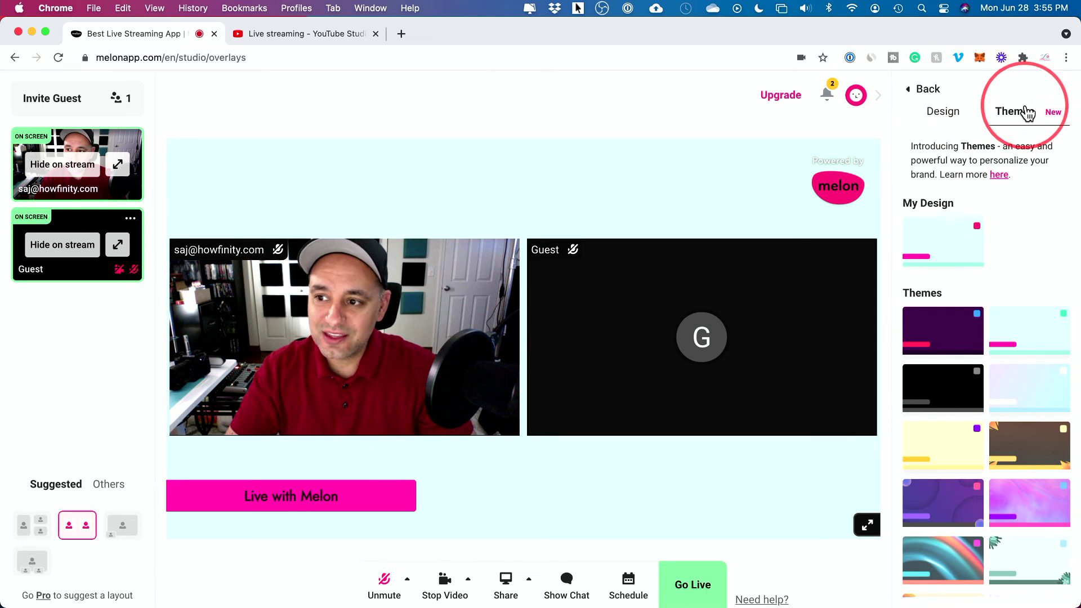
# - Preview the purple, black and light themes, ending on purple
pyautogui.click(936, 334)
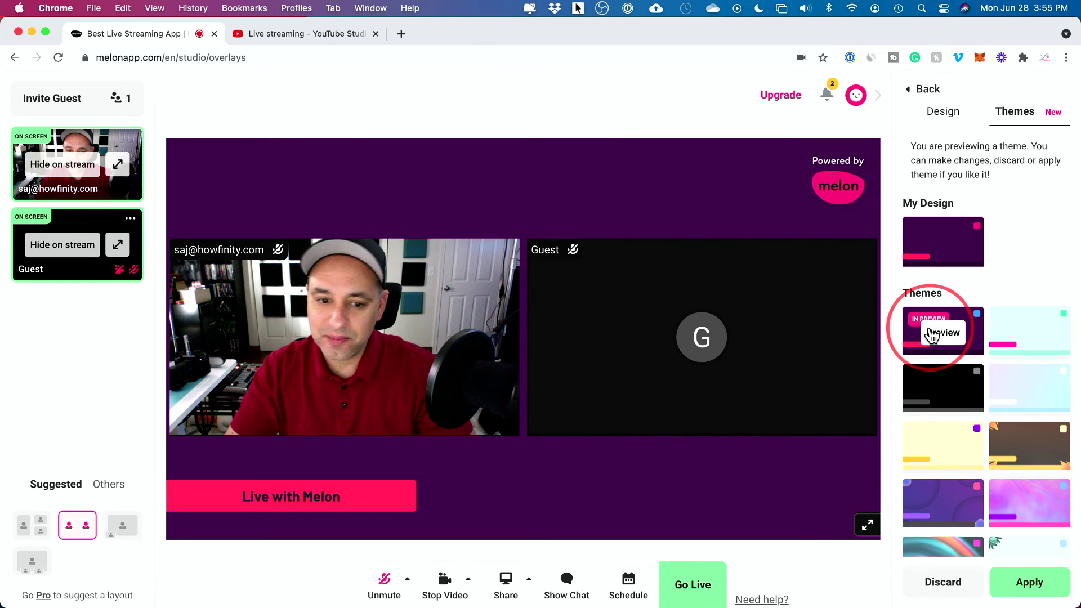
pyautogui.click(935, 390)
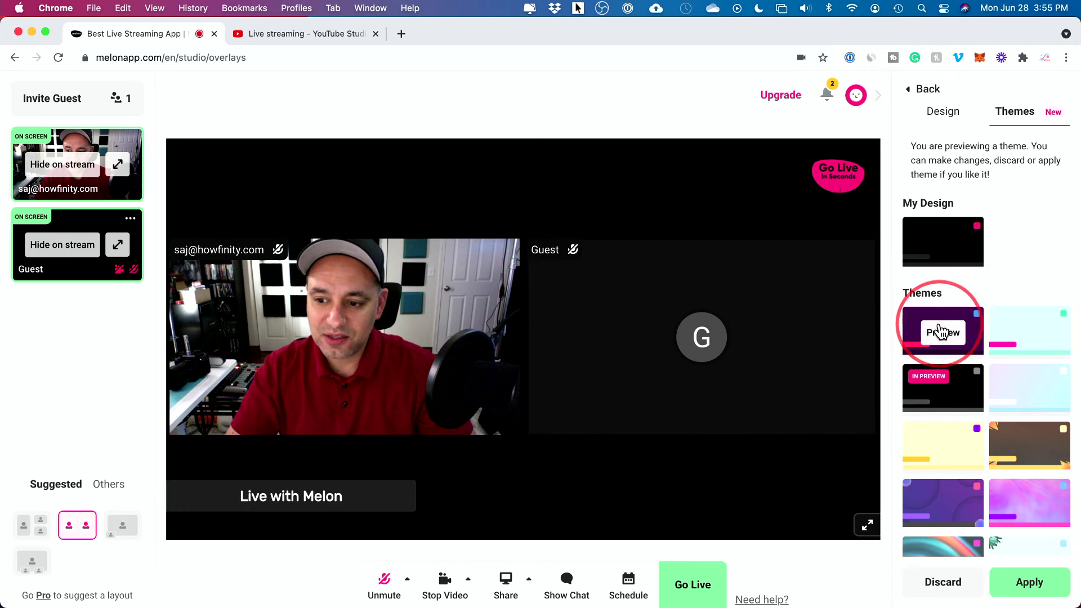
pyautogui.click(934, 333)
pyautogui.click(1026, 394)
pyautogui.click(936, 330)
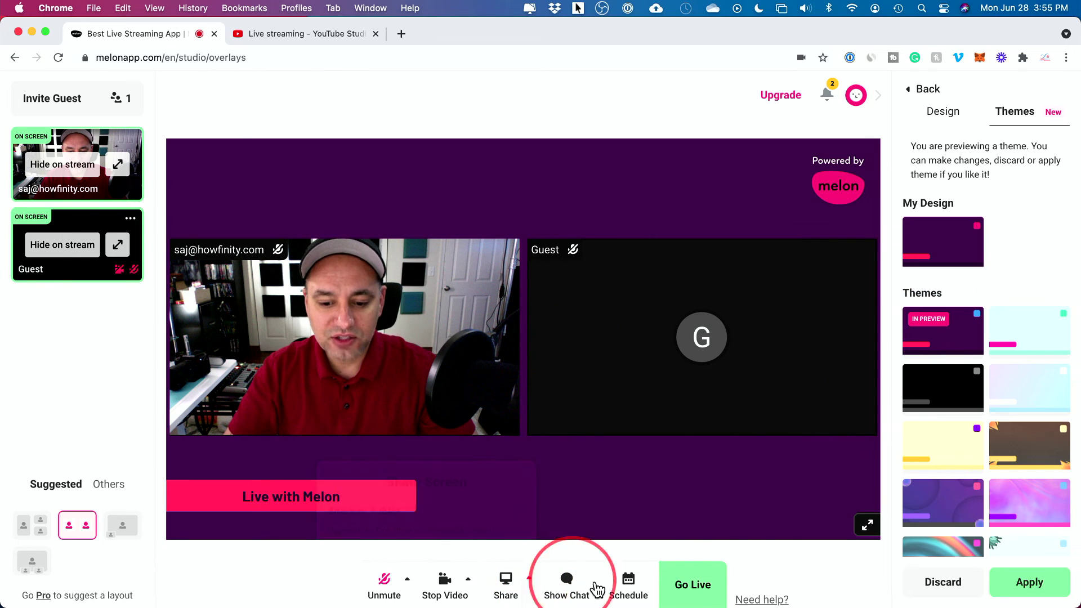
# - Start going live and try Record Only to view the Standard $15/mo and Pro $49/mo plans
pyautogui.click(690, 584)
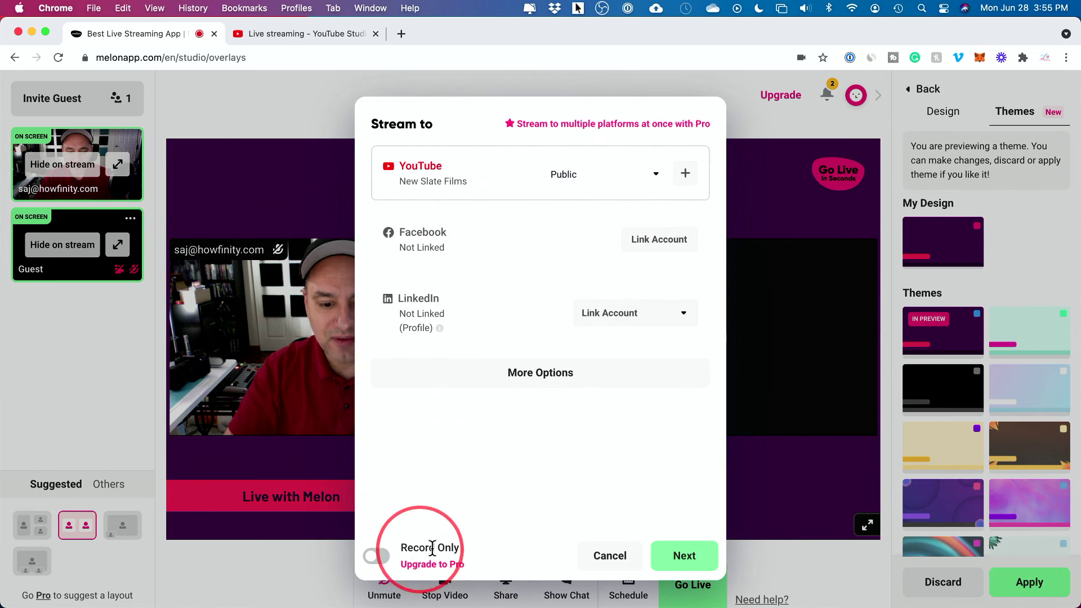
pyautogui.click(376, 558)
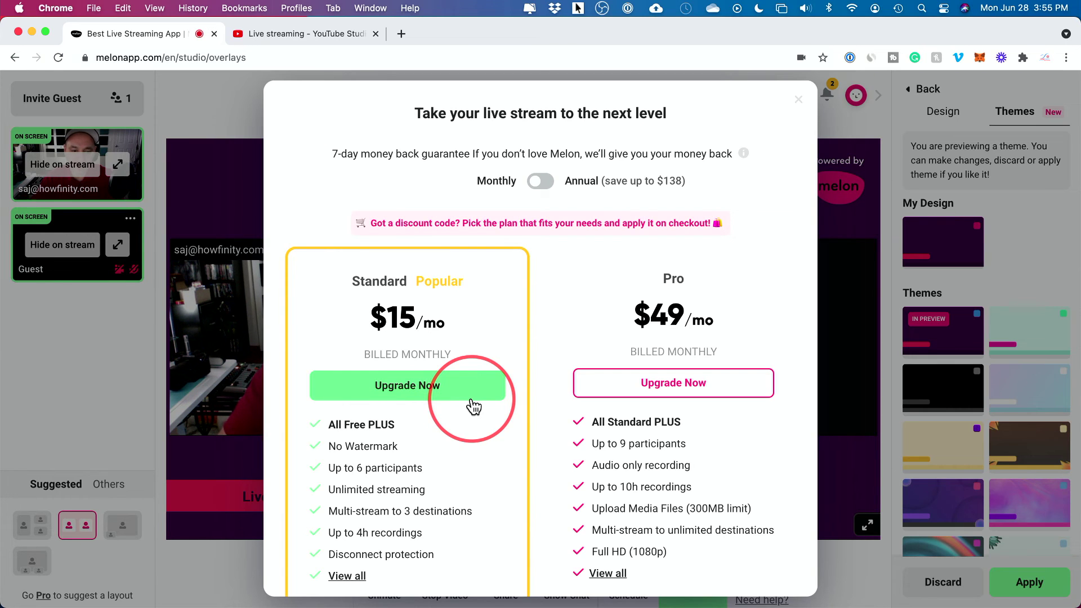
pyautogui.scroll(-2, 473, 407)
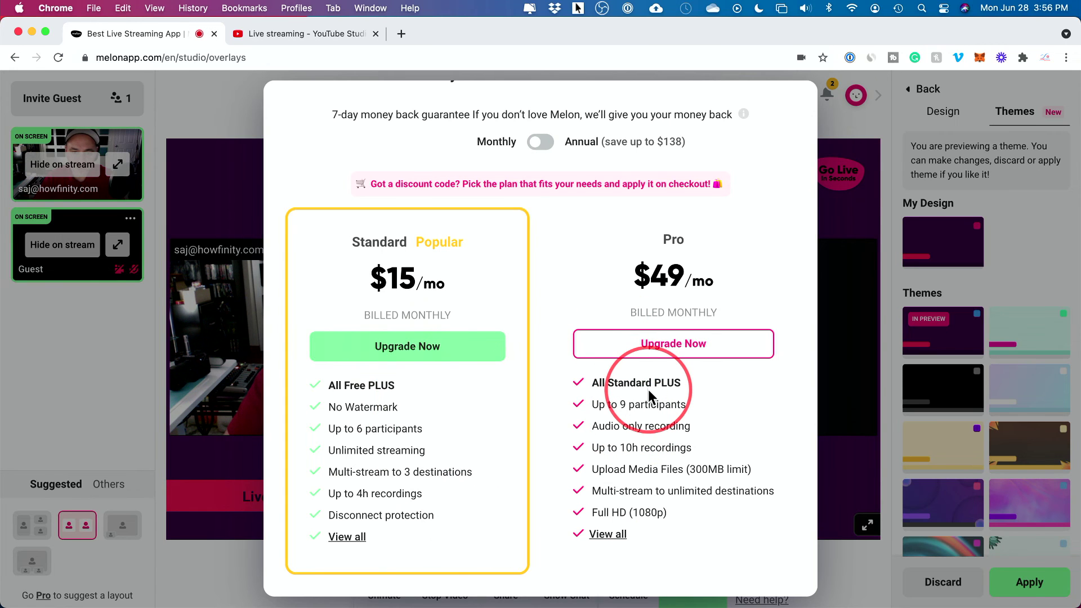
pyautogui.click(849, 357)
# - Cancel the streaming-destination dialog without going live
pyautogui.click(606, 556)
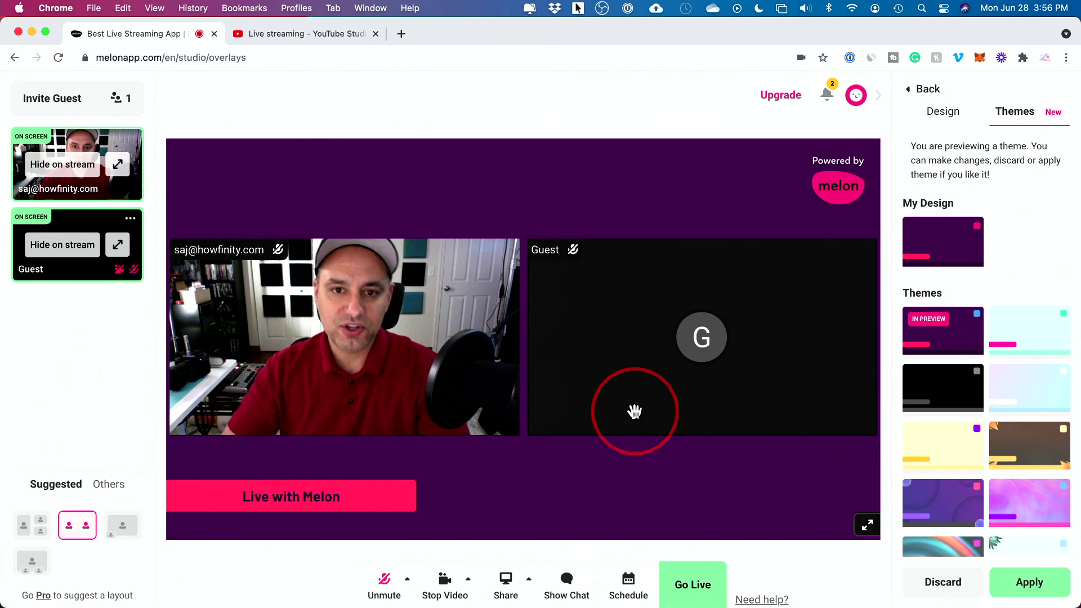